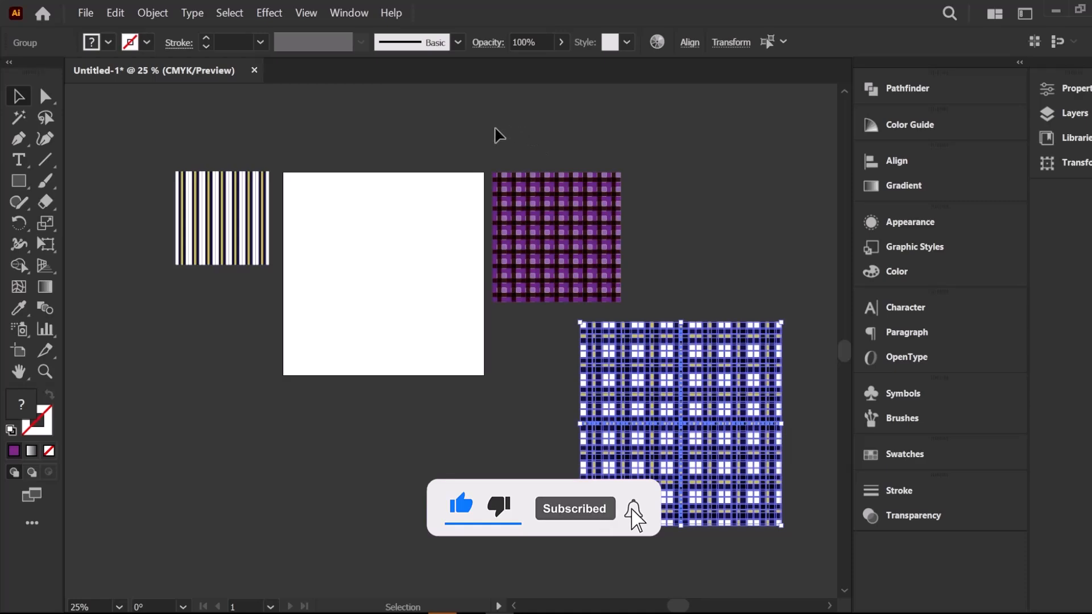
# Move the purple plaid swatch farther from the artboard and draw a rectangle covering the whole artboard
pyautogui.moveTo(551, 256); pyautogui.dragTo(693, 212)
pyautogui.click(585, 217)
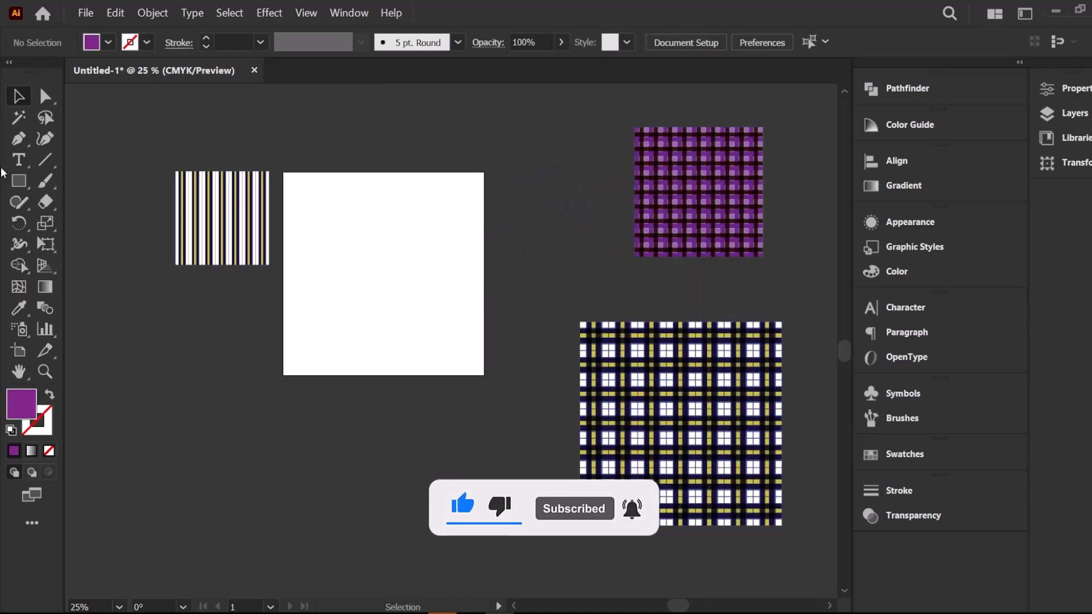
pyautogui.click(14, 182)
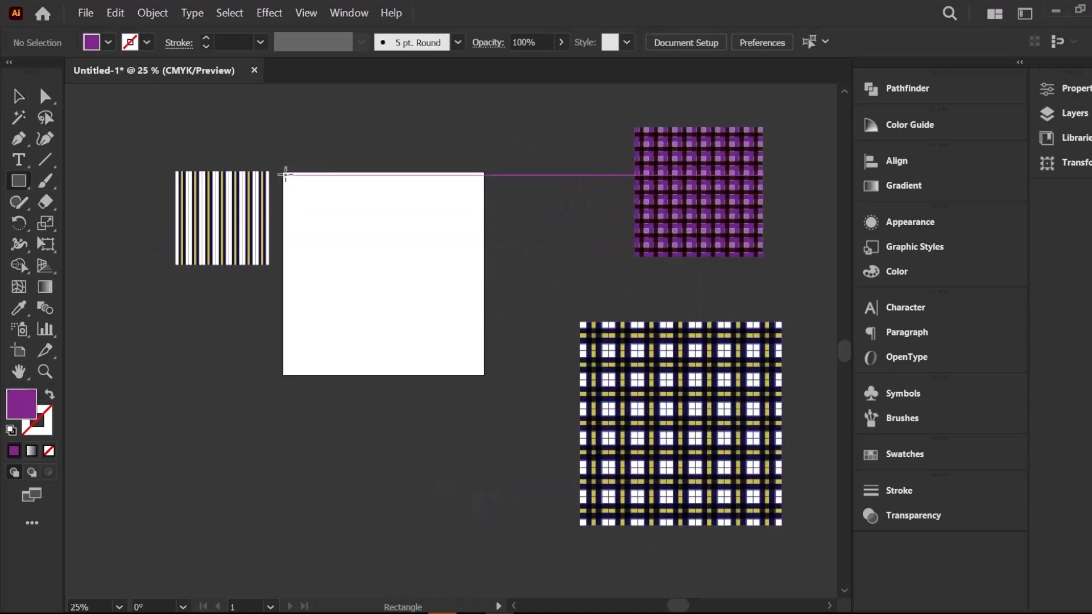
pyautogui.moveTo(282, 171); pyautogui.dragTo(483, 376)
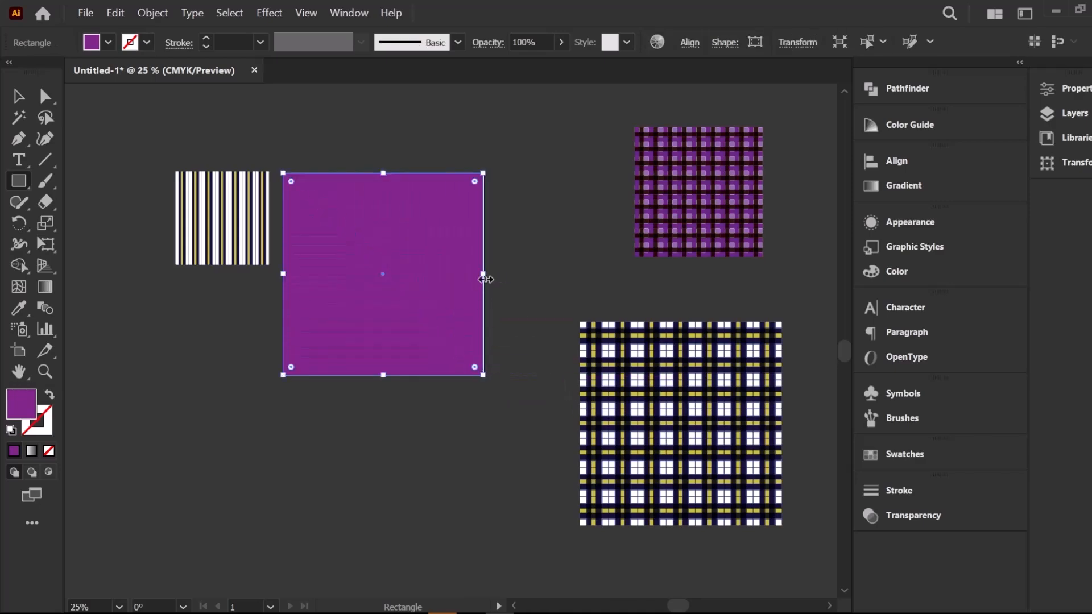
# Fill the artboard-sized rectangle with a dark indigo blue and leave it deselected
pyautogui.doubleClick(21, 404)
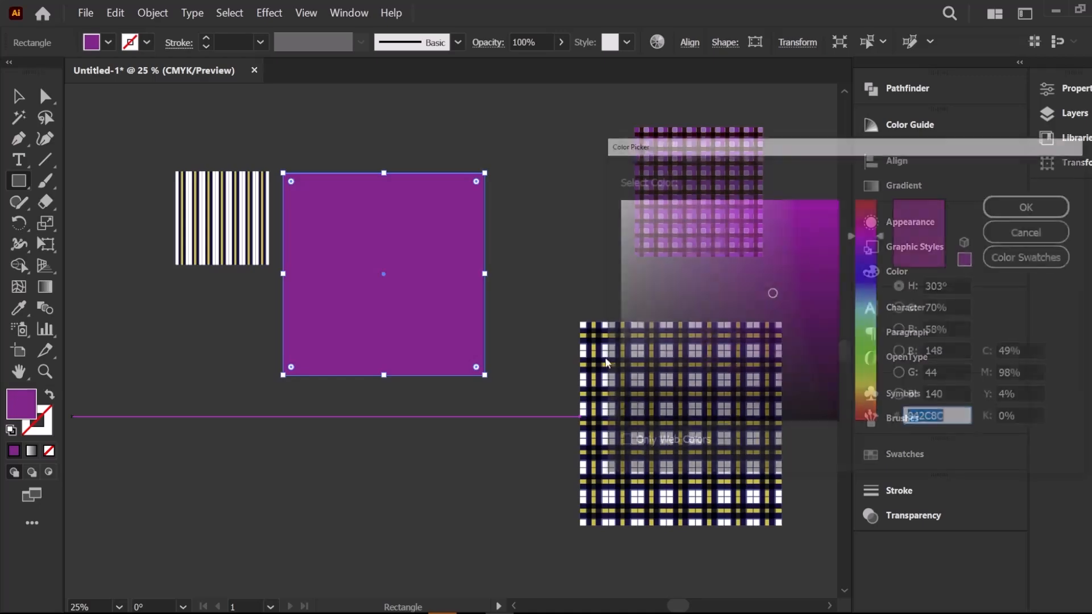
pyautogui.click(866, 281)
pyautogui.moveTo(741, 217)
pyautogui.mouseDown()
pyautogui.moveTo(739, 205)
pyautogui.moveTo(752, 313)
pyautogui.moveTo(779, 336)
pyautogui.mouseUp()
pyautogui.click(1030, 205)
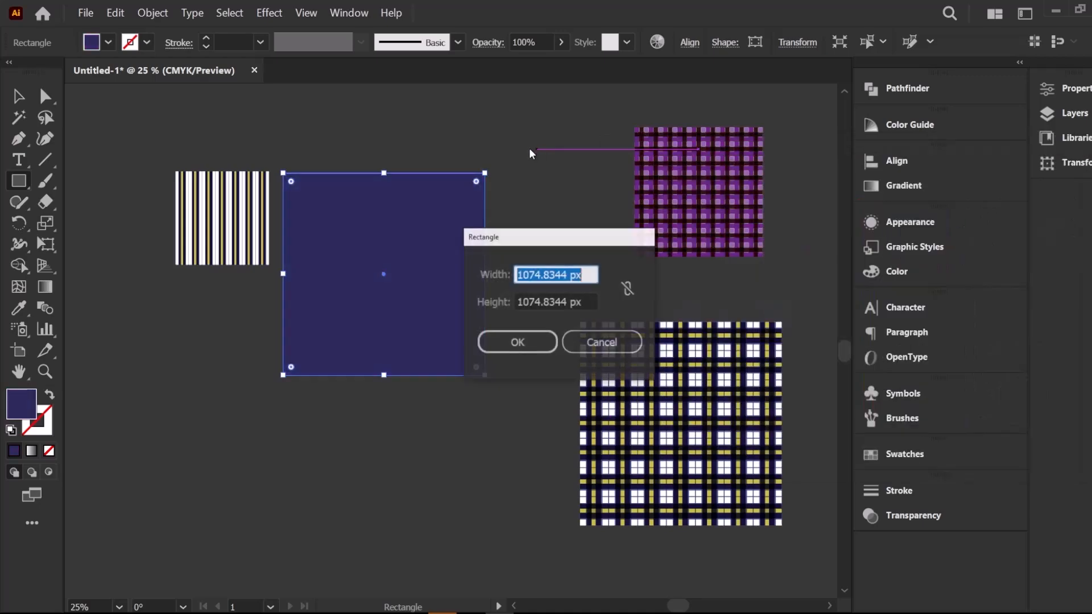
pyautogui.click(606, 341)
pyautogui.click(19, 96)
pyautogui.click(212, 108)
pyautogui.click(356, 211)
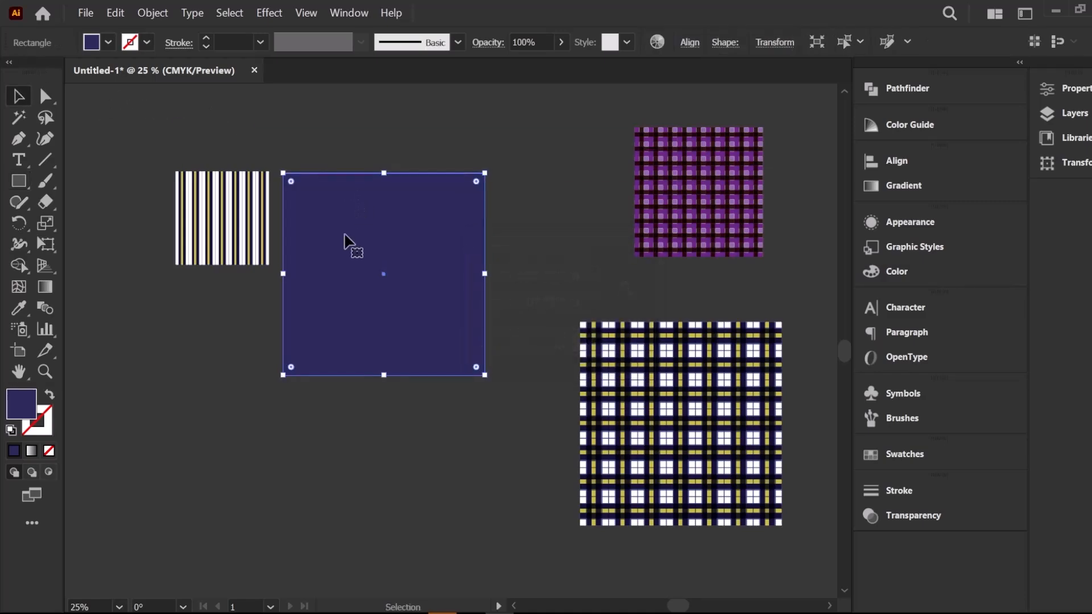
pyautogui.hotkey('ctrl', 'shift', 'a')
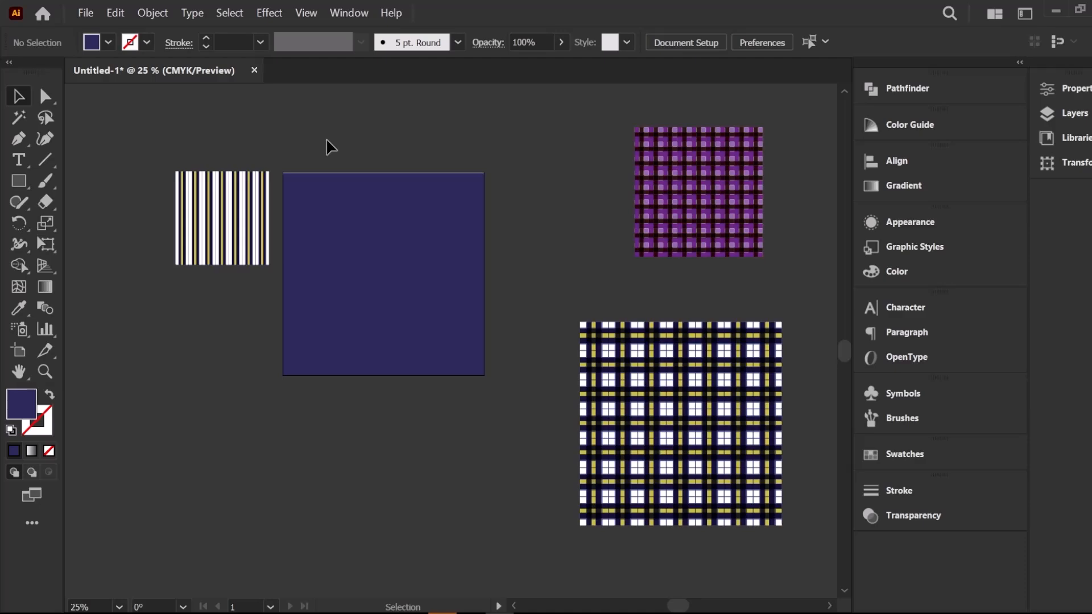
# Draw a full-height vertical stripe about 50 px wide along the blue square's left edge and fill it white (#FFFFFF)
pyautogui.press('m')
pyautogui.keyDown('alt'); pyautogui.scroll(1, 307, 182); pyautogui.keyUp('alt')
pyautogui.moveTo(275, 165); pyautogui.dragTo(285, 435)
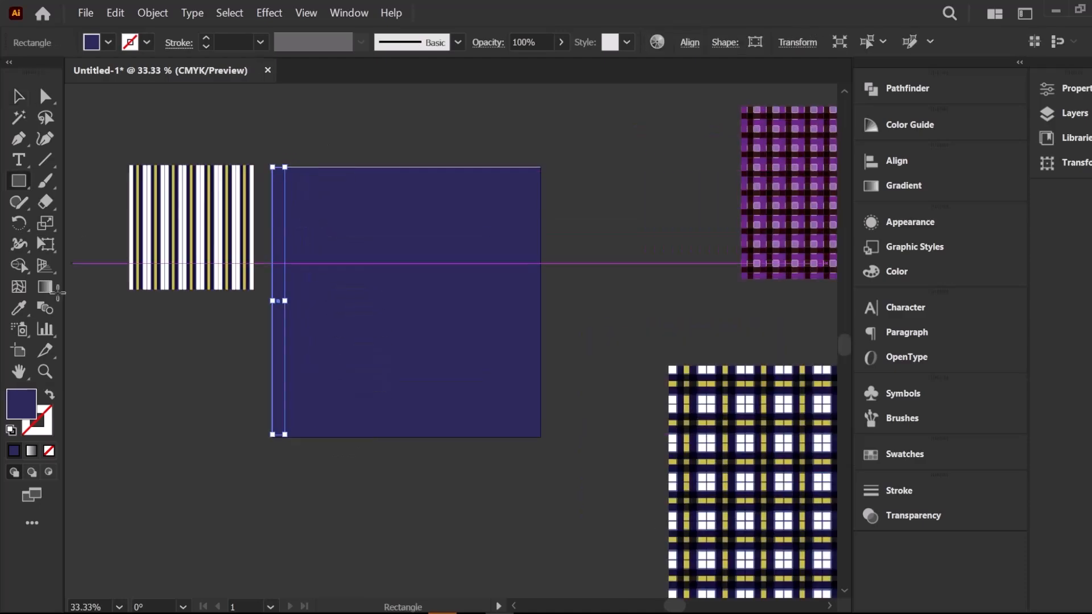
pyautogui.doubleClick(25, 413)
pyautogui.moveTo(683, 222); pyautogui.dragTo(613, 190)
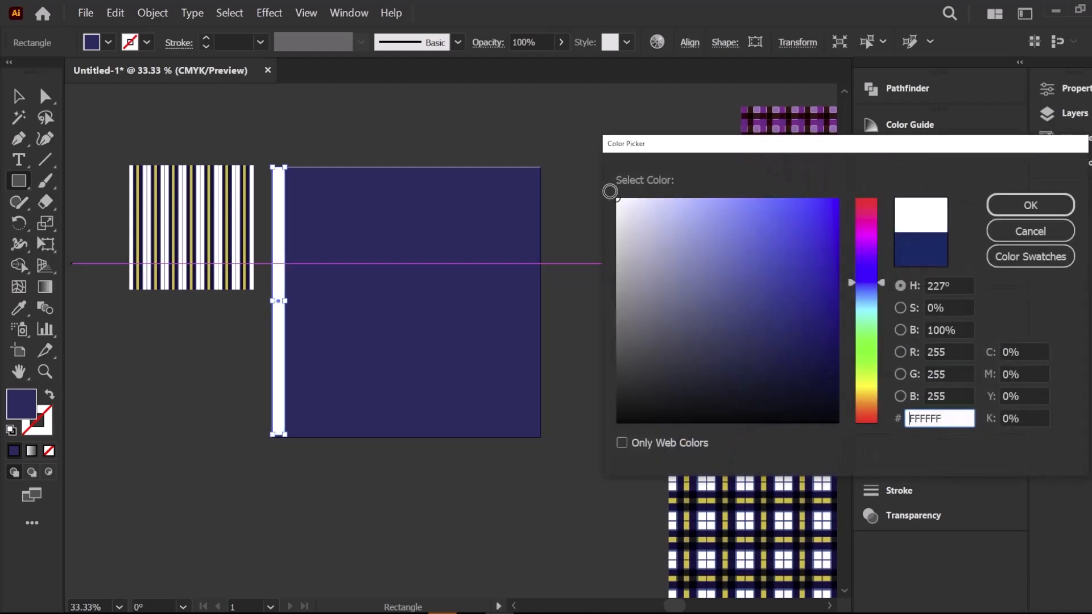
pyautogui.click(1030, 205)
pyautogui.click(509, 130)
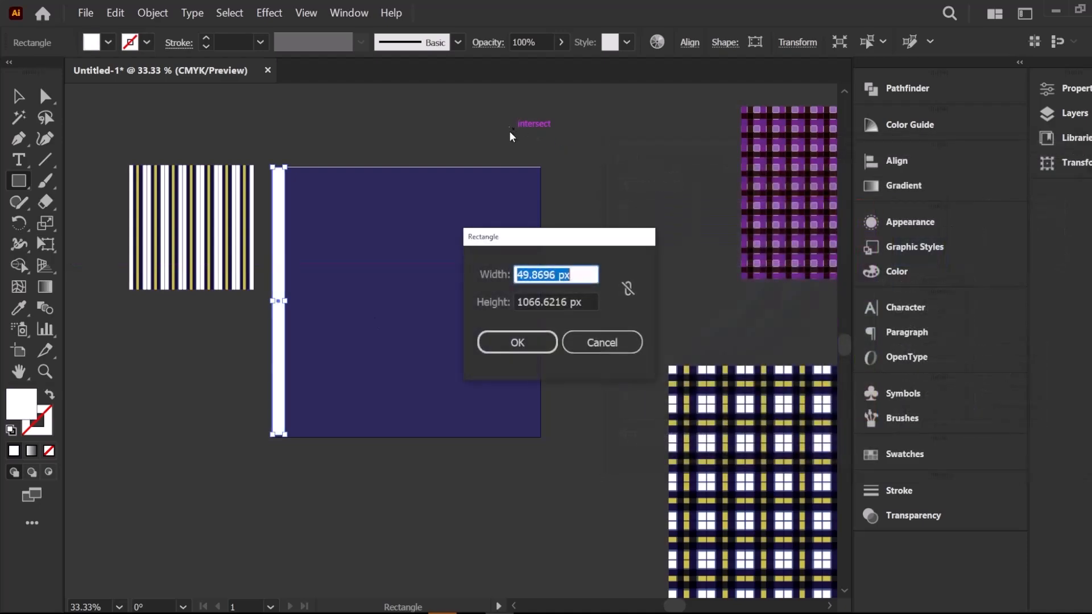
pyautogui.click(580, 353)
# Duplicate the white stripe directly to its right and fill the copy with very dark navy (#010B2B)
pyautogui.press('v')
pyautogui.moveTo(280, 210); pyautogui.dragTo(298, 211)
pyautogui.doubleClick(21, 404)
pyautogui.moveTo(820, 342); pyautogui.dragTo(835, 384)
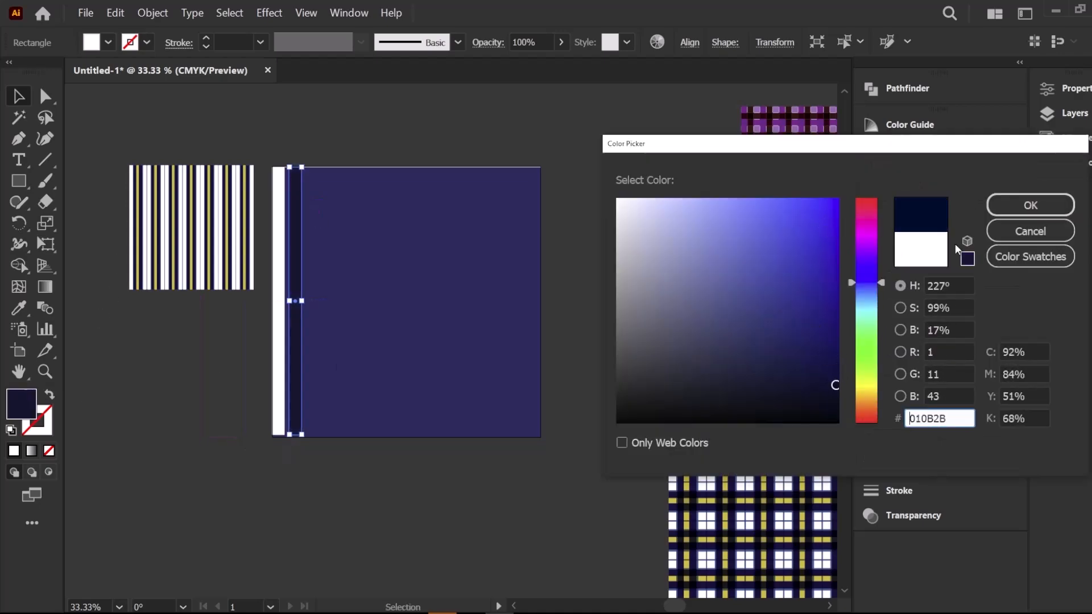
pyautogui.click(1031, 206)
pyautogui.click(468, 136)
# Duplicate the dark navy stripe directly to its right and narrow the copy to about half its width
pyautogui.click(294, 224)
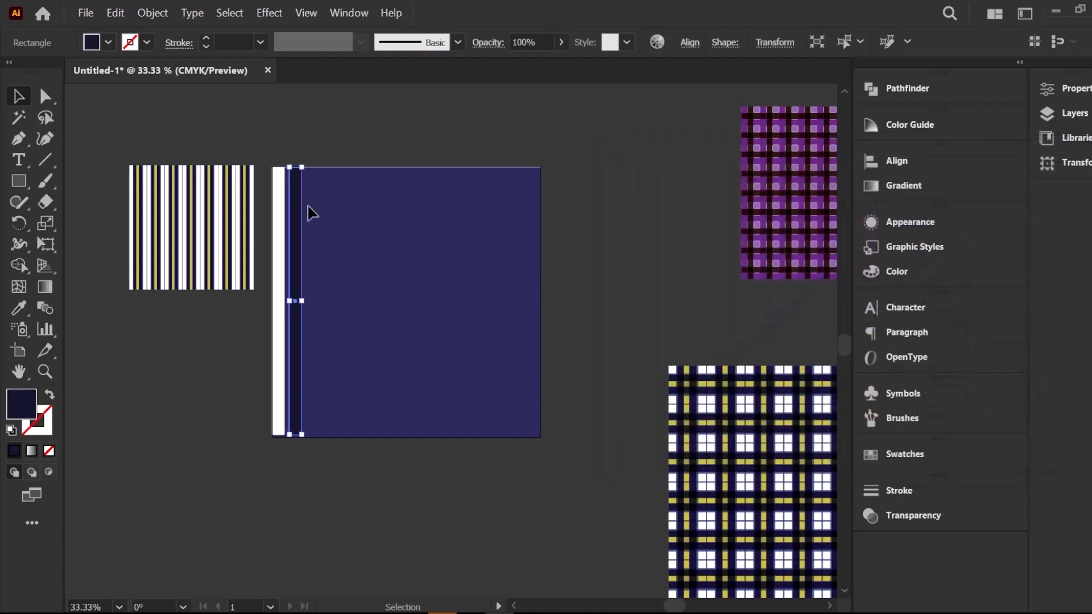
pyautogui.scroll(3, 307, 212)
pyautogui.moveTo(269, 178); pyautogui.dragTo(311, 178)
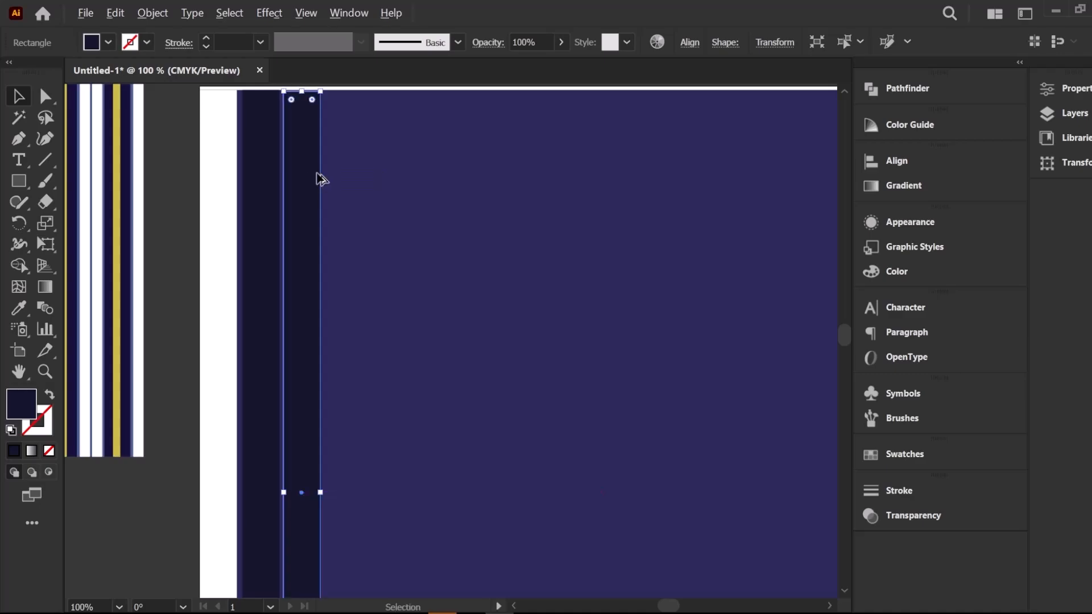
pyautogui.scroll(-2, 317, 179)
pyautogui.moveTo(308, 235); pyautogui.dragTo(307, 235)
pyautogui.moveTo(320, 334); pyautogui.dragTo(310, 333)
# Fill the narrow stripe with bright yellow (#F2F20F)
pyautogui.doubleClick(22, 400)
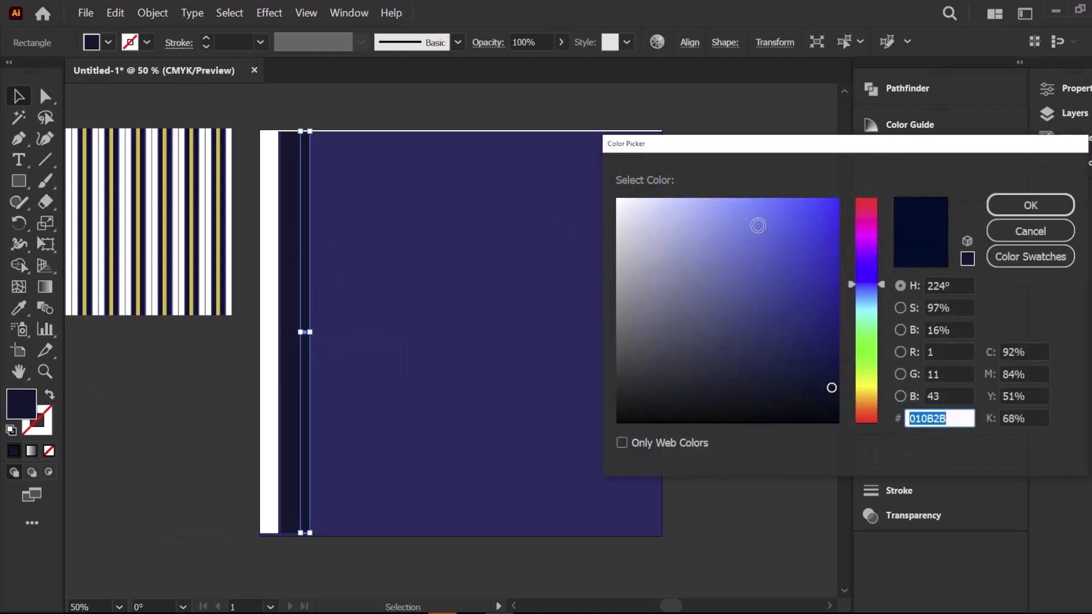
pyautogui.click(870, 381)
pyautogui.moveTo(822, 206)
pyautogui.mouseDown()
pyautogui.moveTo(817, 281)
pyautogui.moveTo(833, 231)
pyautogui.mouseUp()
pyautogui.click(870, 385)
pyautogui.click(825, 210)
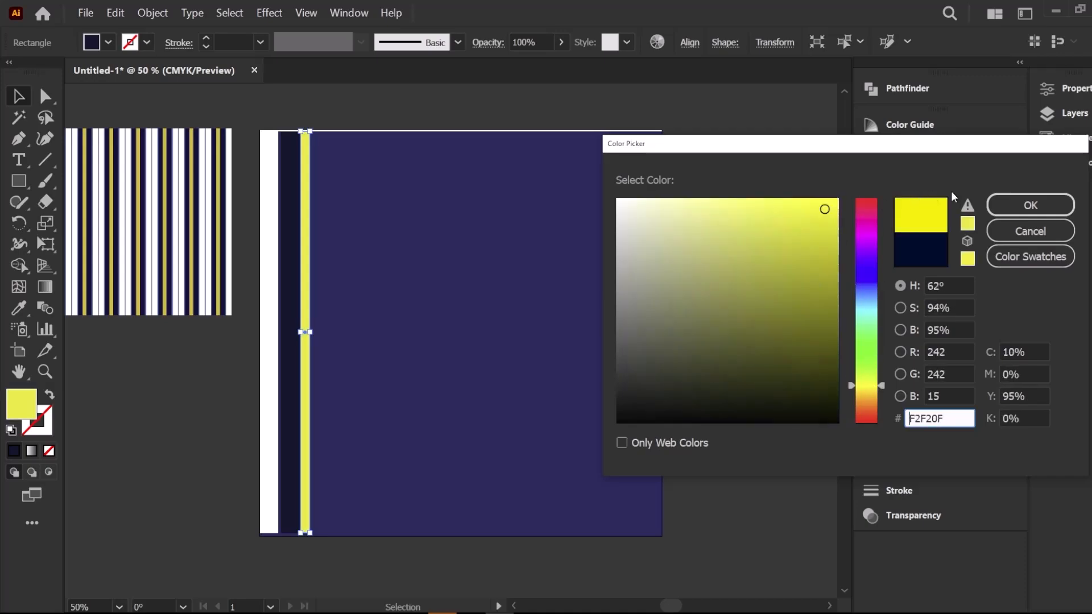
pyautogui.click(1028, 206)
pyautogui.click(346, 106)
# Copy the dark navy stripe and the white stripe to the right of the yellow one, making a symmetrical five-stripe set
pyautogui.moveTo(295, 155); pyautogui.dragTo(323, 163)
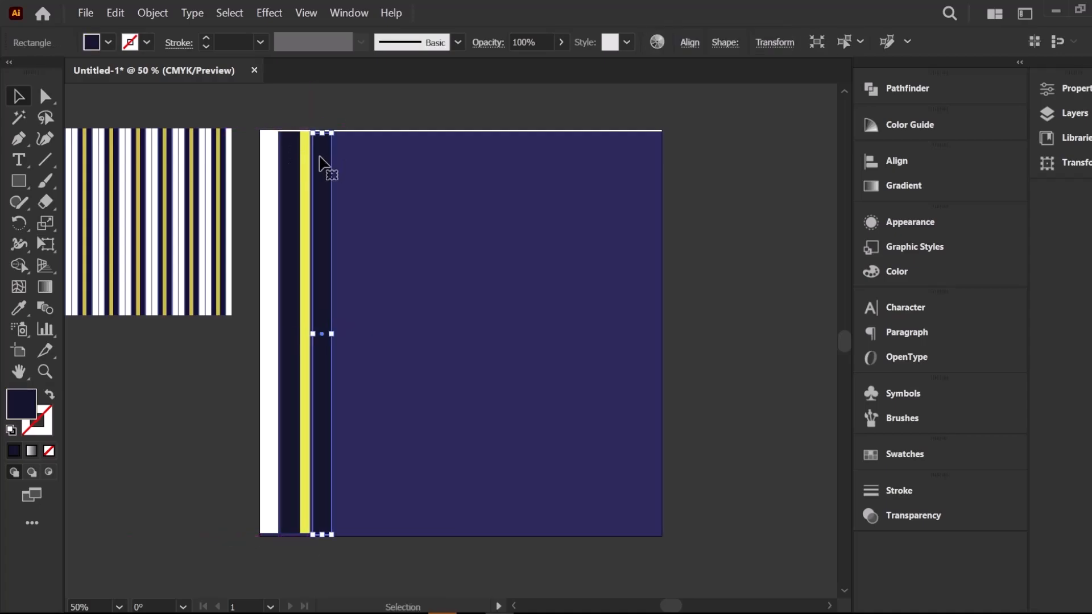
pyautogui.click(330, 114)
pyautogui.click(276, 196)
pyautogui.moveTo(272, 188); pyautogui.dragTo(344, 185)
# Align the top edges of the five stripes and stretch them slightly to cover the square's full height
pyautogui.scroll(-3, 345, 183)
pyautogui.scroll(3, 358, 199)
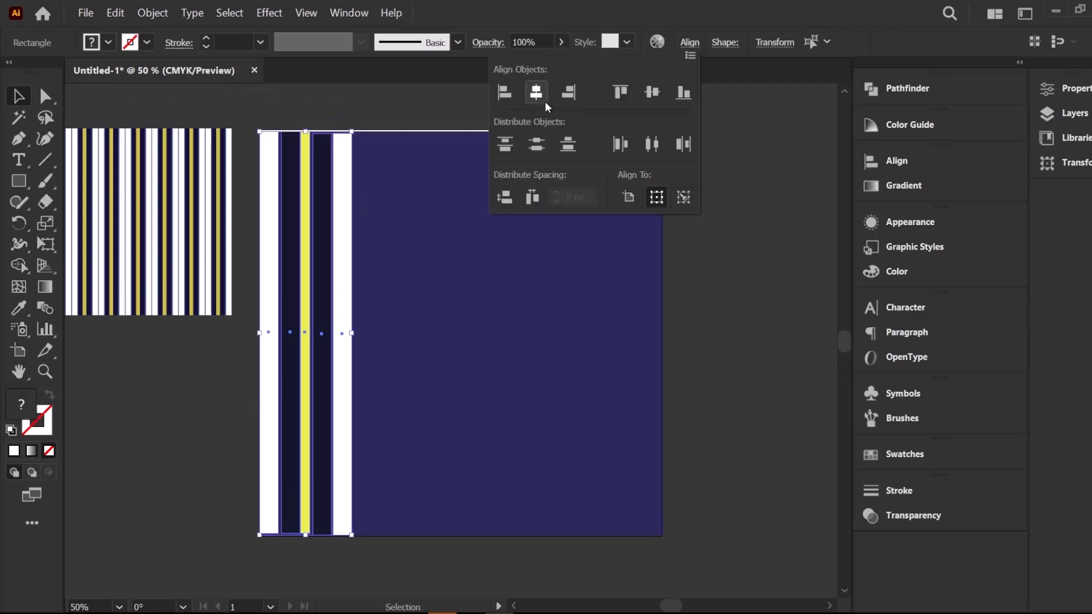
pyautogui.click(621, 92)
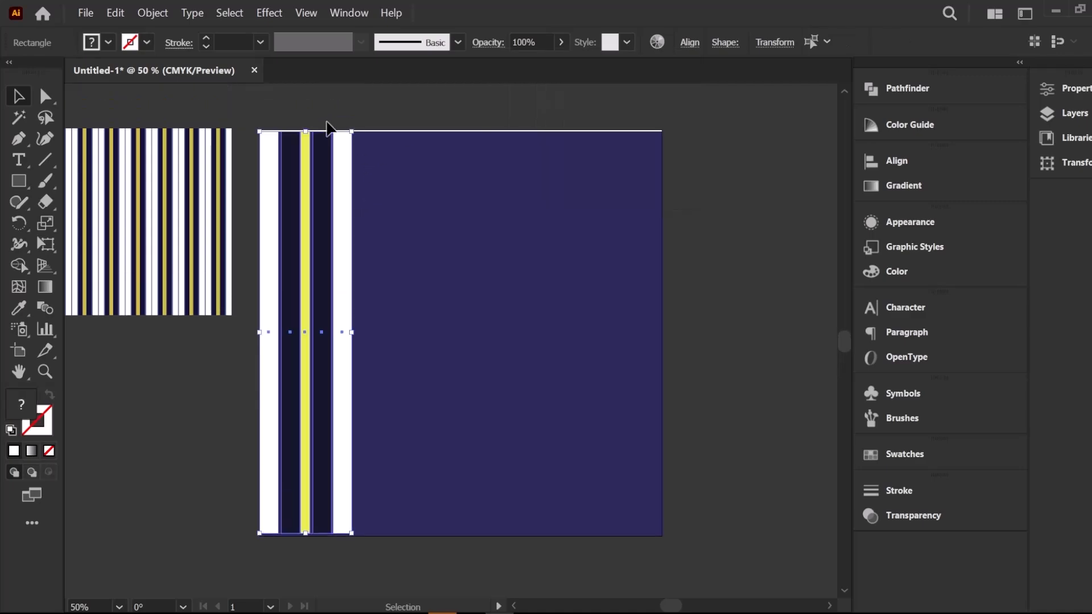
pyautogui.moveTo(310, 129); pyautogui.dragTo(310, 127)
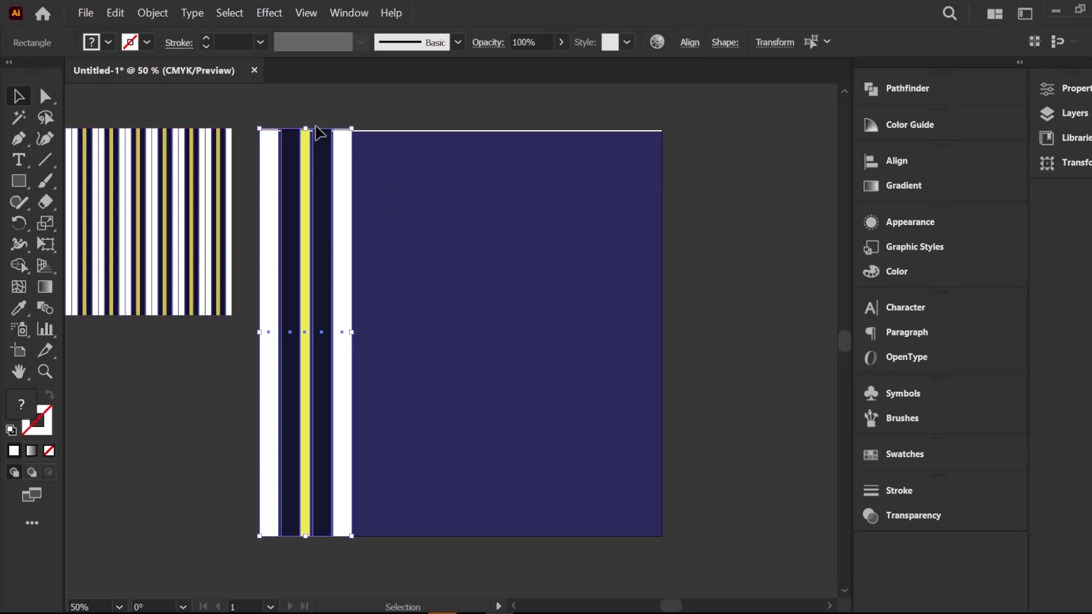
# Group the five stripes and repeat the group side by side across the square until there are five groups
pyautogui.hotkey('ctrl', 'g')
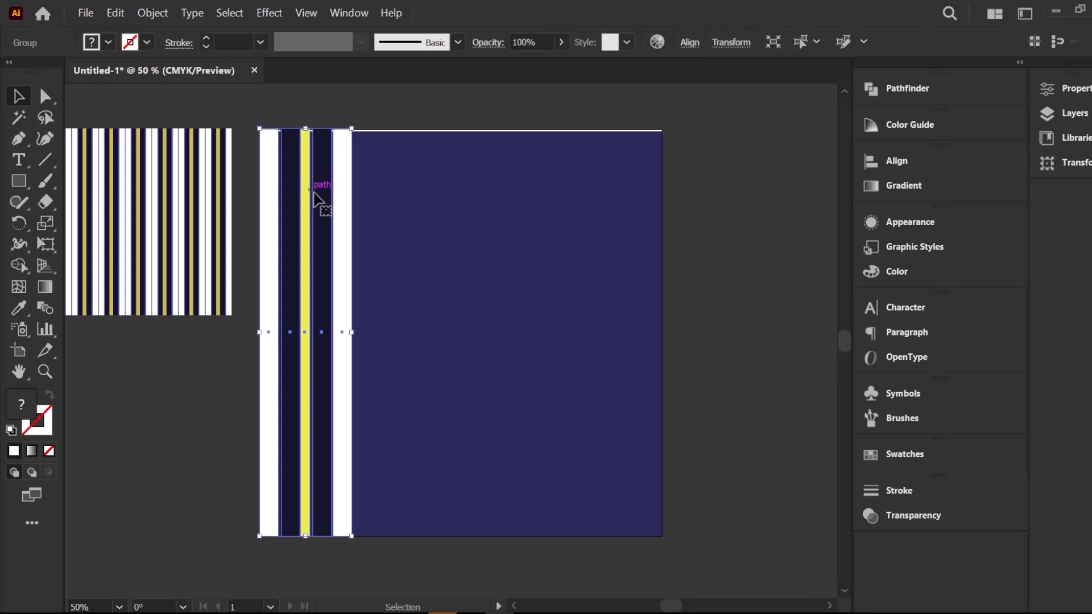
pyautogui.moveTo(346, 181); pyautogui.dragTo(443, 181)
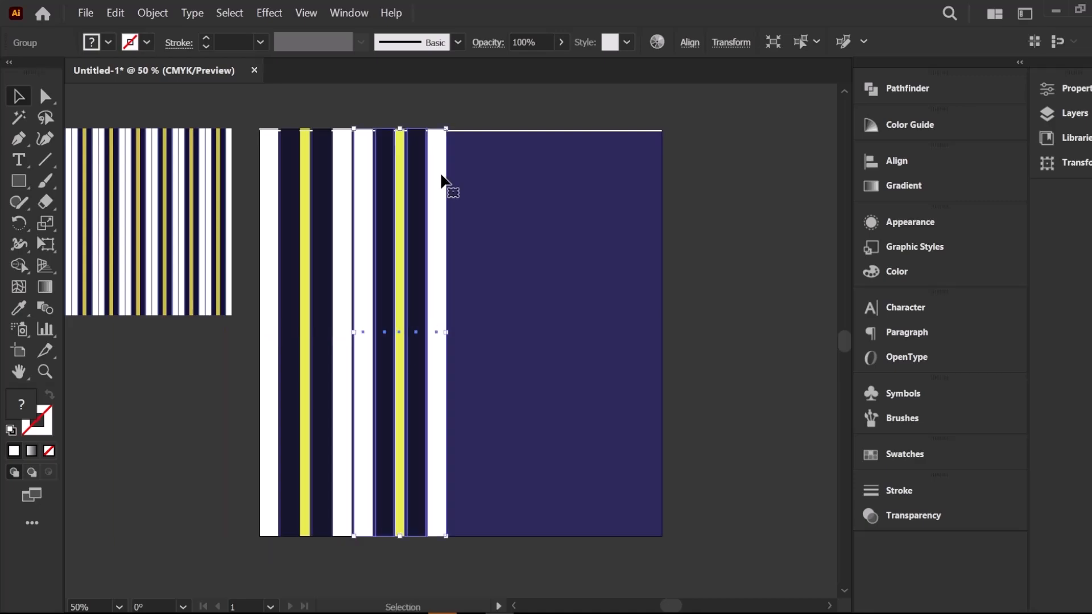
pyautogui.hotkey('ctrl', 'd')
pyautogui.hotkey('ctrl', 'd')
pyautogui.hotkey('ctrl', 'd')
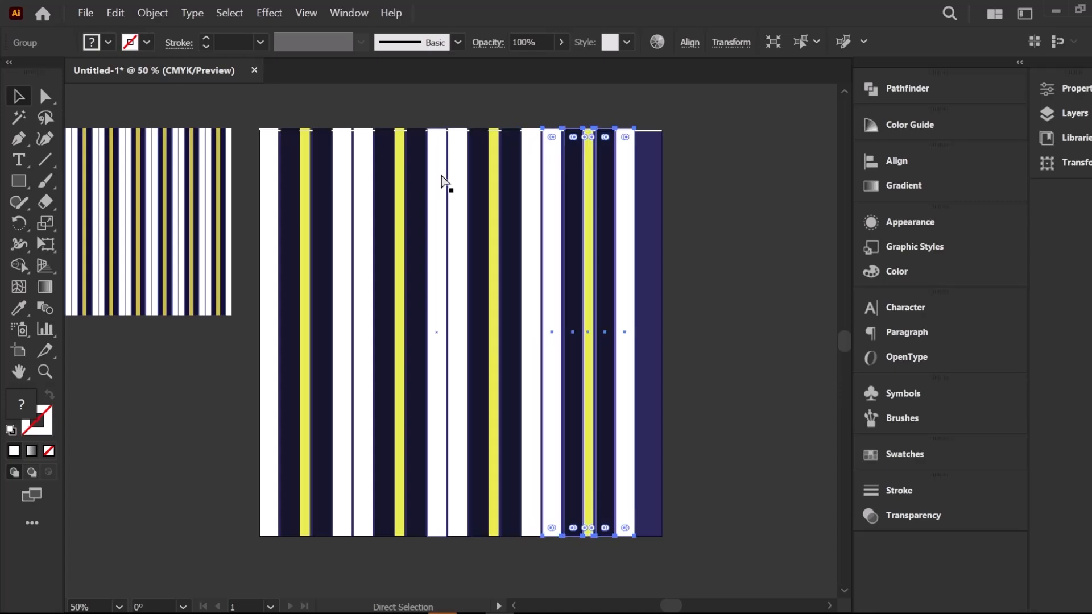
pyautogui.scroll(-1, 402, 185)
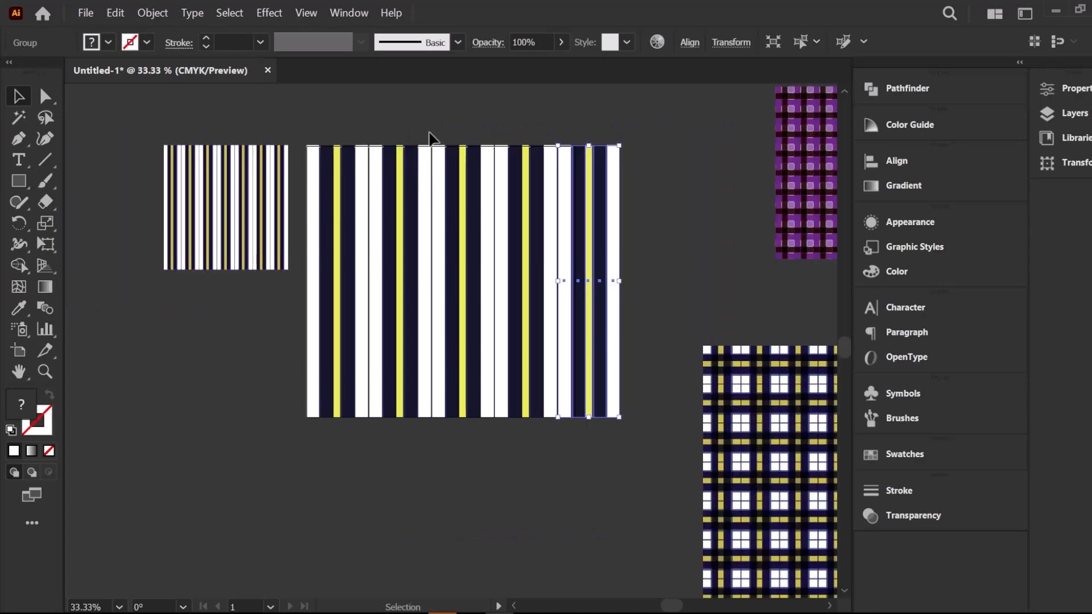
# Scale all the stripe groups together to the blue square's width and stretch them down to its full height
pyautogui.click(353, 135)
pyautogui.moveTo(307, 122); pyautogui.dragTo(496, 273)
pyautogui.moveTo(625, 382); pyautogui.dragTo(626, 382)
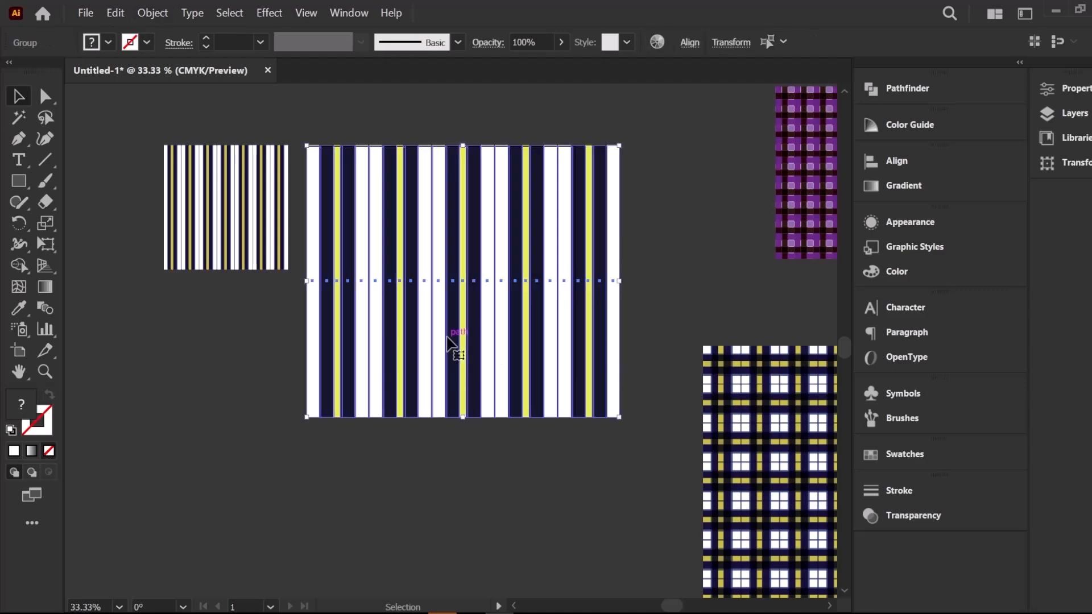
pyautogui.moveTo(618, 143); pyautogui.dragTo(586, 154)
pyautogui.moveTo(464, 230); pyautogui.dragTo(461, 216)
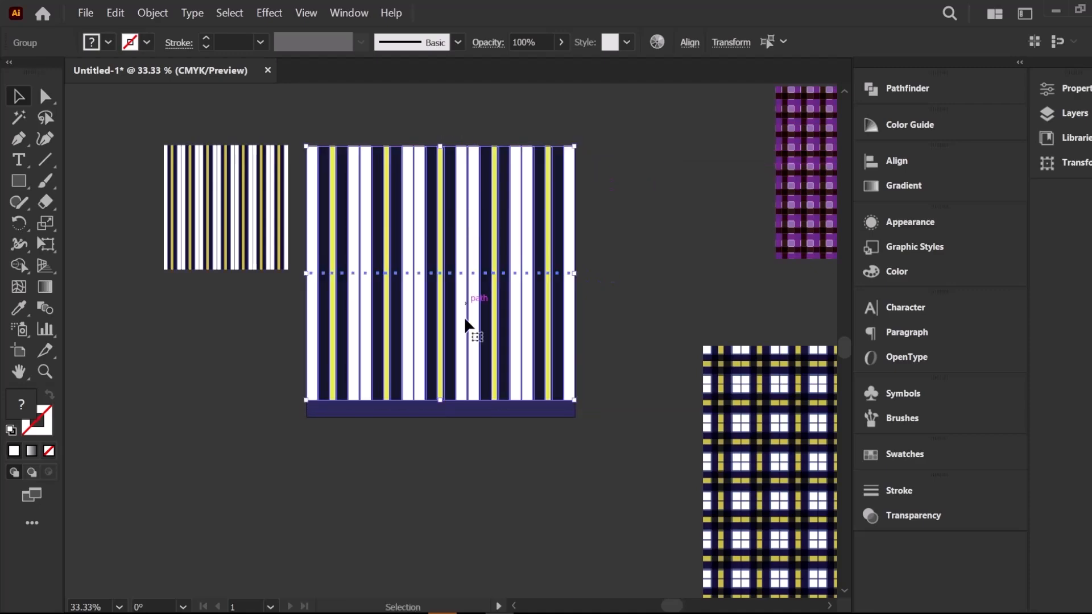
pyautogui.moveTo(441, 396); pyautogui.dragTo(443, 417)
pyautogui.click(501, 122)
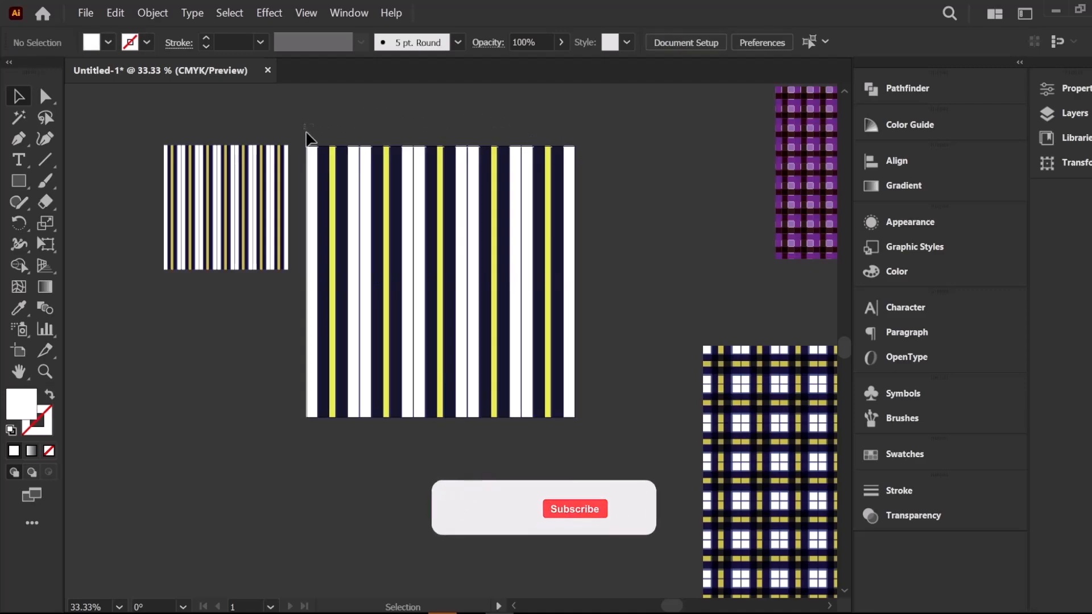
# Make a copy of the vertical stripes rotated 90° and align it exactly over the originals on the square
pyautogui.click(572, 364)
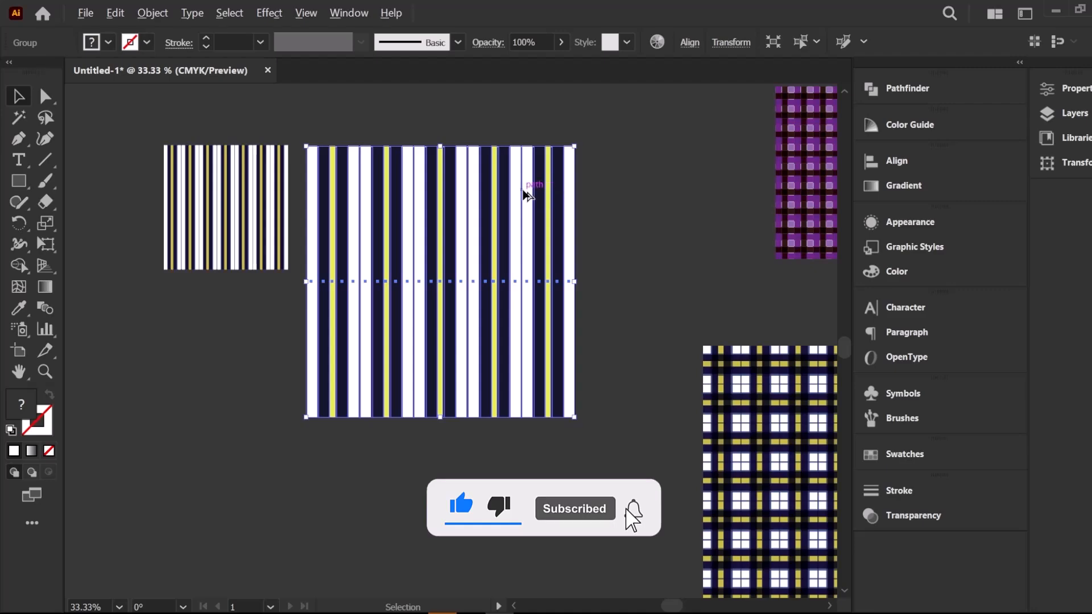
pyautogui.moveTo(529, 192); pyautogui.dragTo(556, 244)
pyautogui.moveTo(595, 202); pyautogui.dragTo(617, 506)
pyautogui.moveTo(544, 267); pyautogui.dragTo(528, 206)
pyautogui.click(620, 151)
pyautogui.moveTo(607, 115); pyautogui.dragTo(540, 257)
pyautogui.click(689, 42)
pyautogui.moveTo(383, 118); pyautogui.dragTo(381, 121)
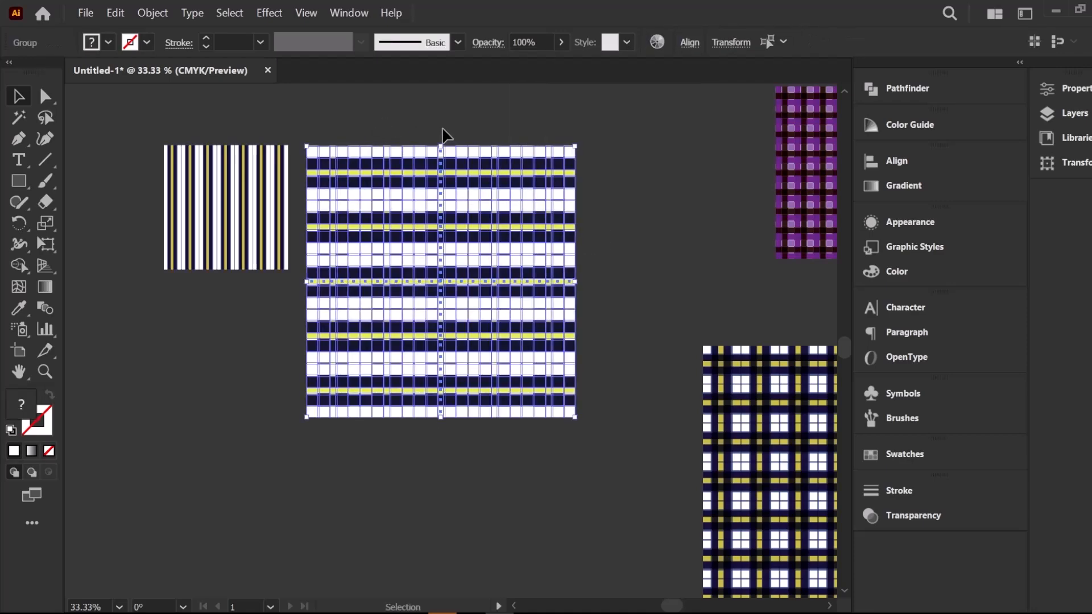
# Set the blending mode of both the vertical and horizontal stripe groups to Multiply
pyautogui.click(420, 137)
pyautogui.click(466, 185)
pyautogui.moveTo(465, 112); pyautogui.dragTo(456, 191)
pyautogui.click(876, 515)
pyautogui.click(728, 510)
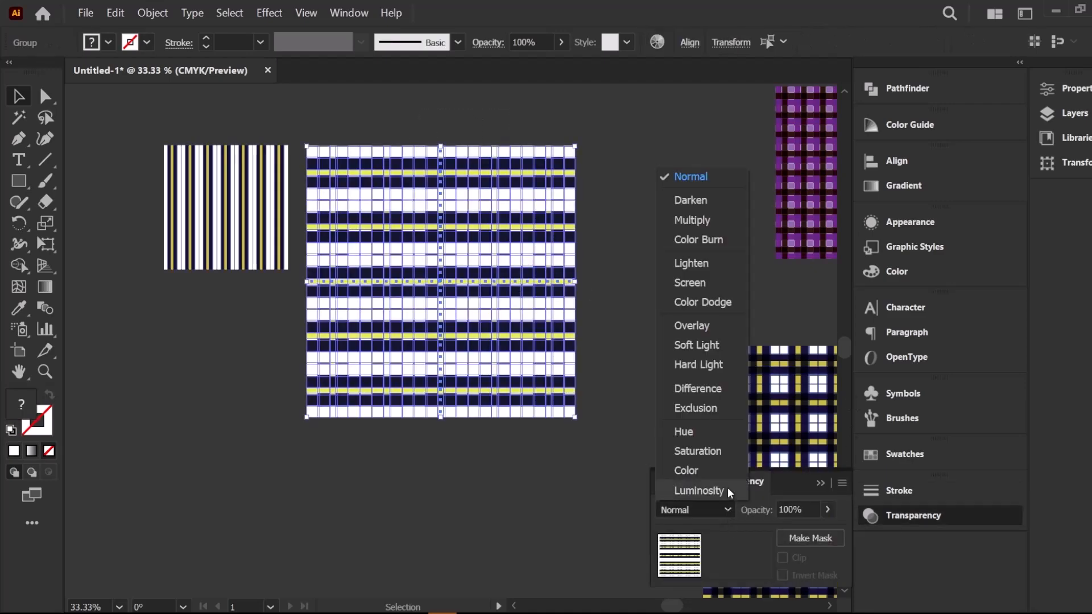
pyautogui.click(695, 228)
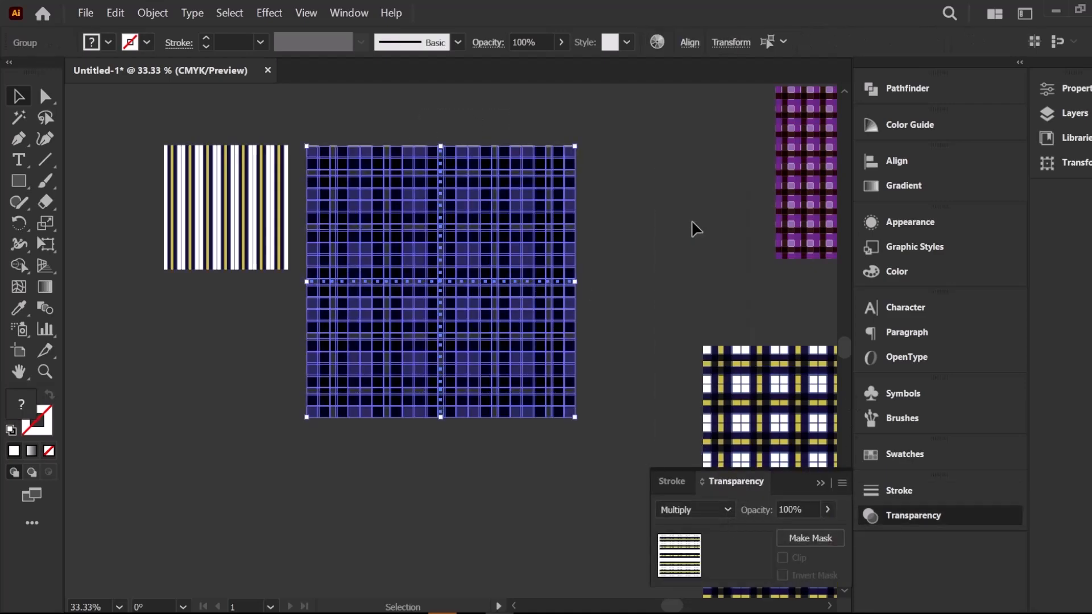
pyautogui.click(645, 216)
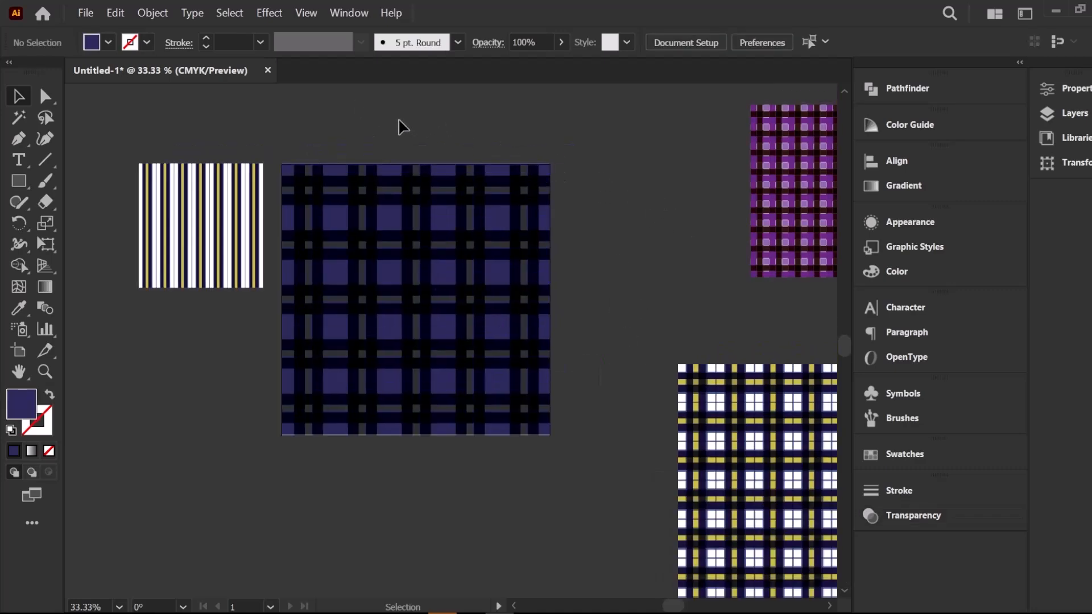
# Move the finished blue plaid off the artboard to the empty area below and to the left of it
pyautogui.moveTo(397, 283); pyautogui.dragTo(567, 478)
pyautogui.hotkey('ctrl', 'f')
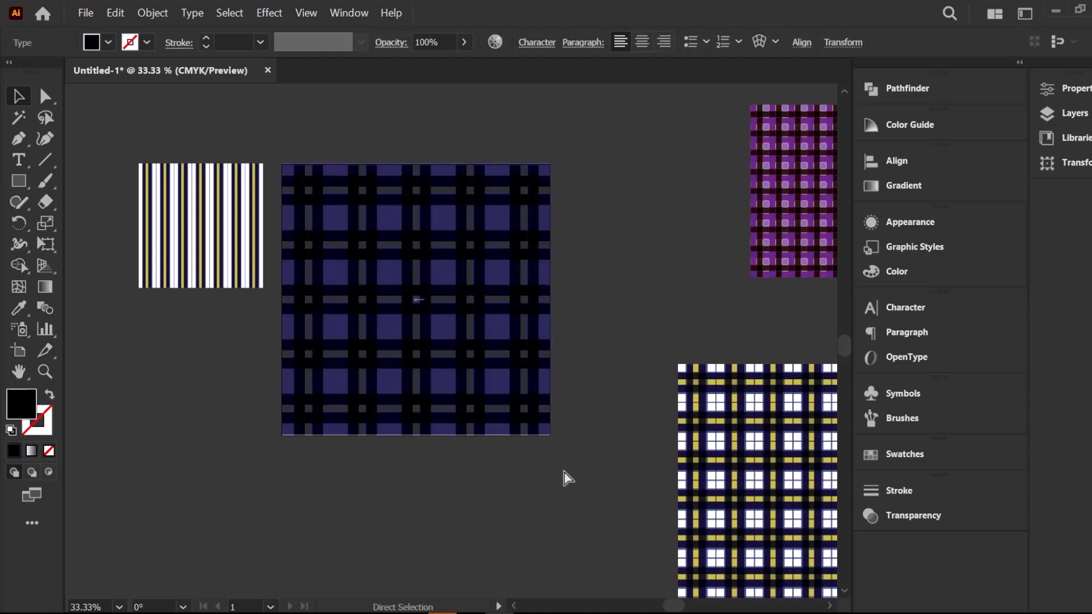
pyautogui.scroll(-1, 460, 274)
pyautogui.moveTo(462, 253); pyautogui.dragTo(217, 430)
pyautogui.click(327, 409)
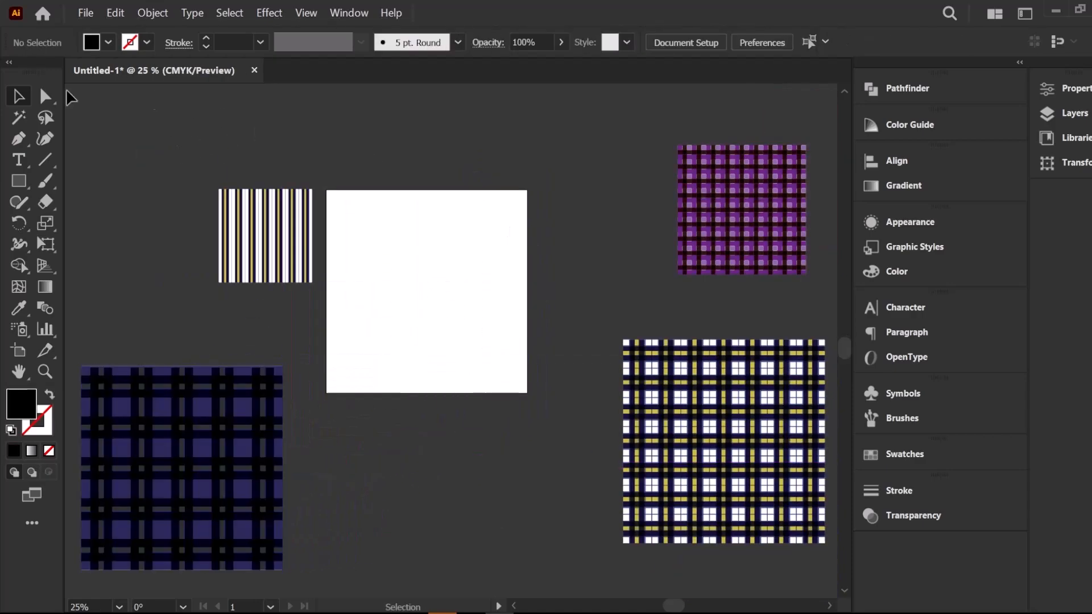
# Draw a new rectangle covering the whole empty artboard, filled with a dusty mauve
pyautogui.click(21, 184)
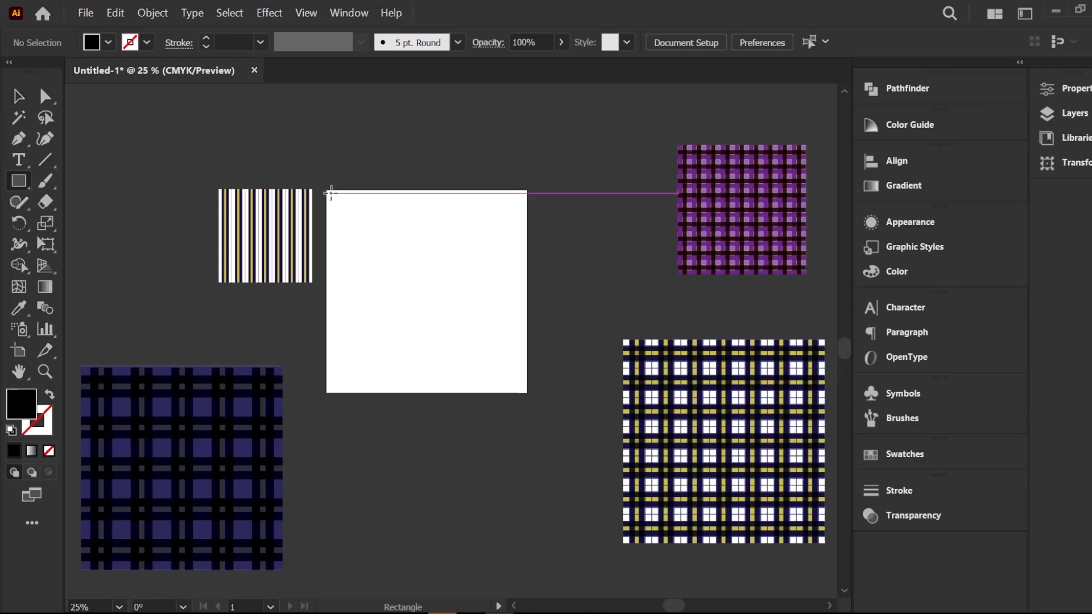
pyautogui.moveTo(327, 192); pyautogui.dragTo(529, 392)
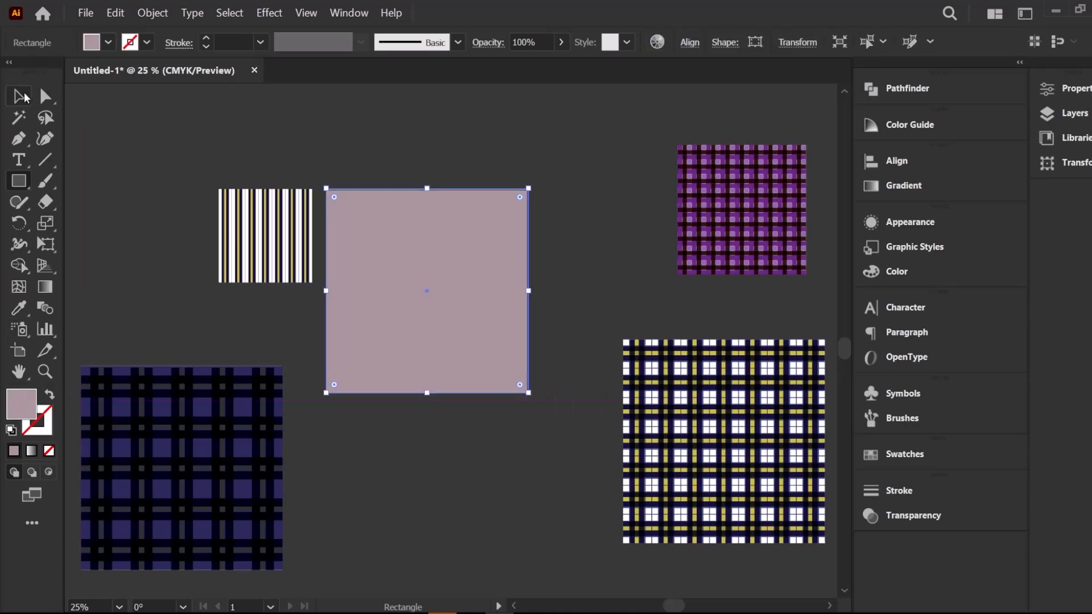
# Change the fill of the background square on the artboard to pink FFABC7
pyautogui.press('v')
pyautogui.click(205, 102)
pyautogui.click(419, 206)
pyautogui.click(369, 130)
pyautogui.moveTo(397, 241); pyautogui.dragTo(402, 235)
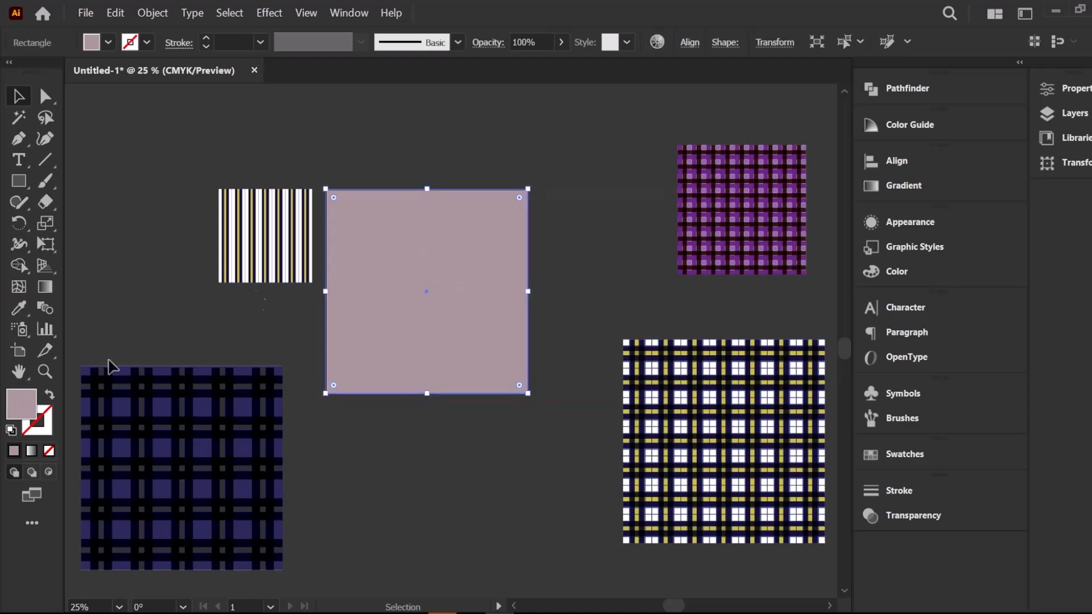
pyautogui.doubleClick(24, 396)
pyautogui.moveTo(695, 195); pyautogui.dragTo(691, 195)
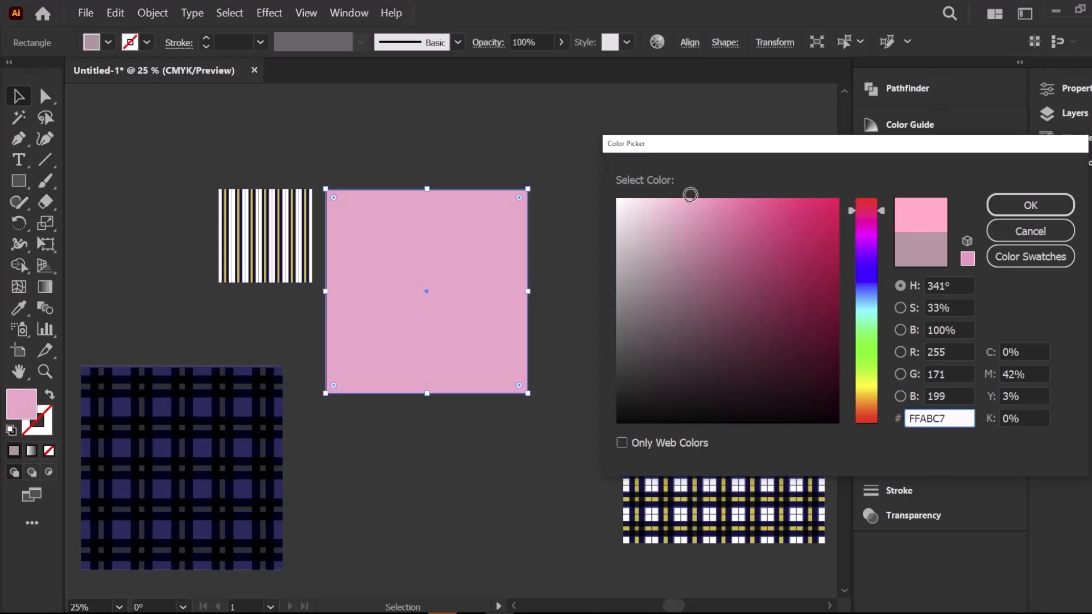
pyautogui.press('Return')
pyautogui.click(183, 163)
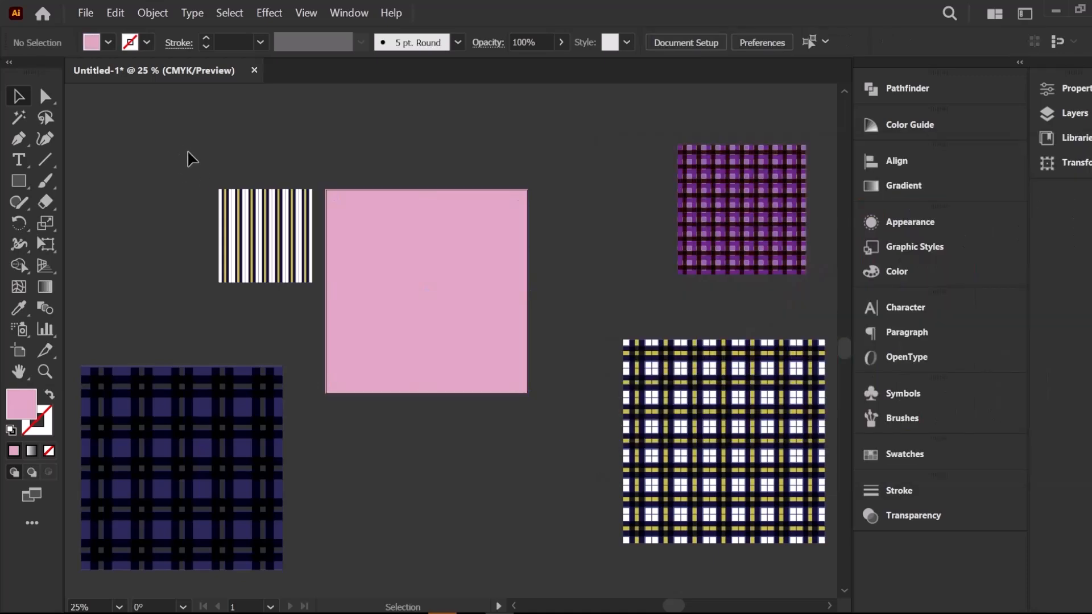
# Draw a narrow full-height stripe along the pink square's left edge and fill it with dark maroon 6B052C
pyautogui.click(17, 184)
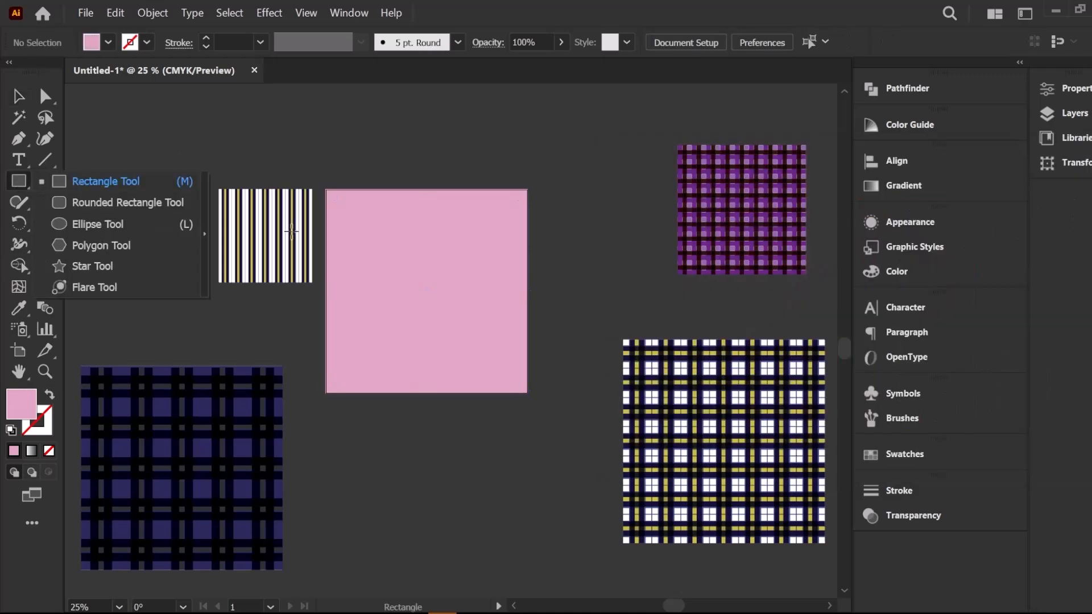
pyautogui.moveTo(327, 191); pyautogui.dragTo(334, 392)
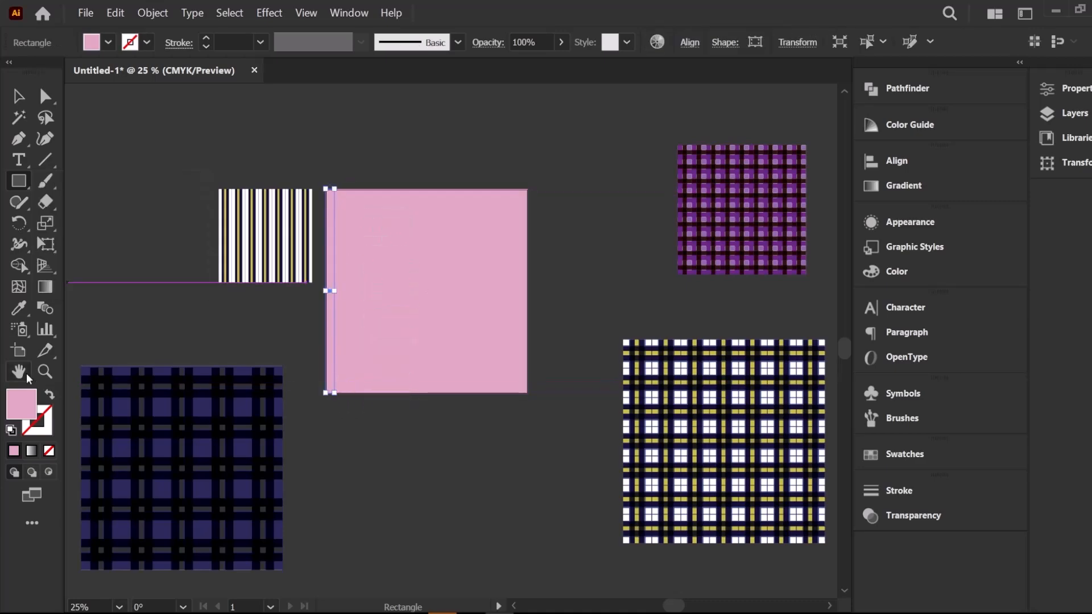
pyautogui.doubleClick(23, 403)
pyautogui.write('6B052C')
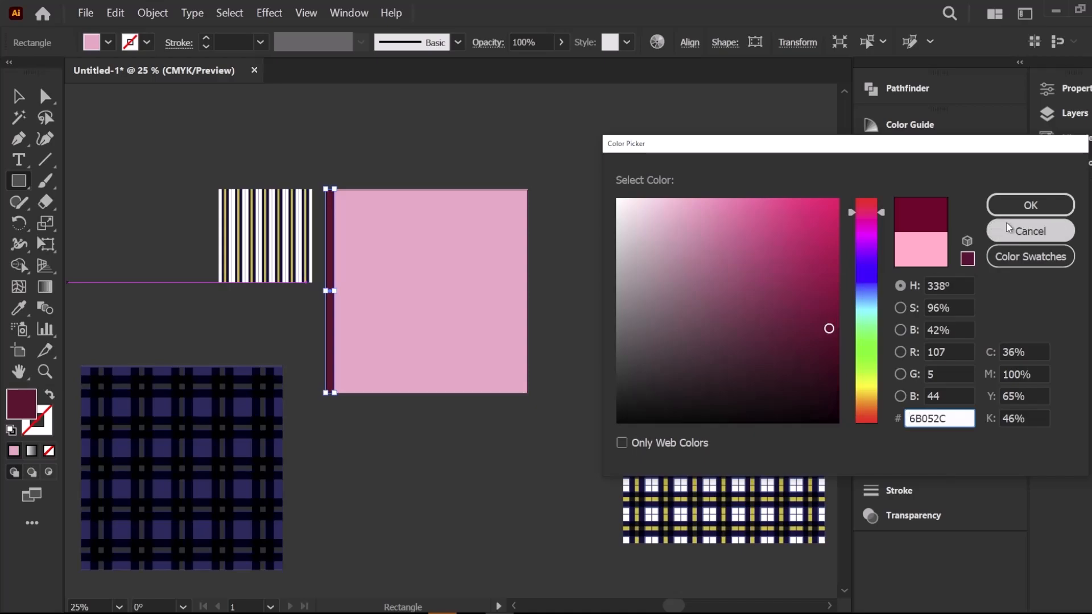
pyautogui.click(1008, 204)
pyautogui.click(22, 97)
pyautogui.click(197, 168)
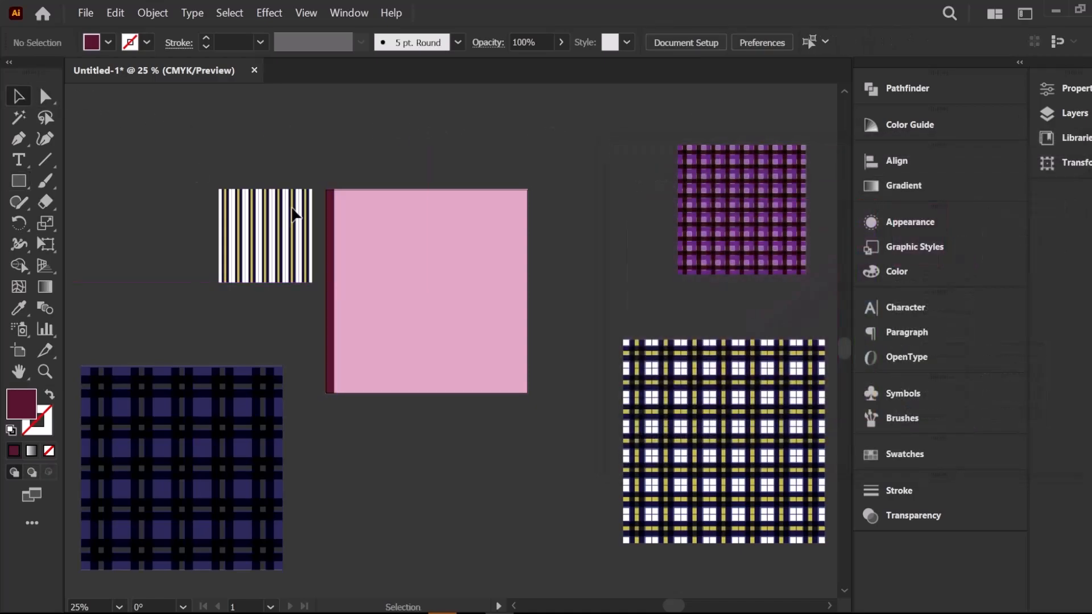
# Duplicate the maroon stripe just to its right with a small gap and fill the copy with magenta FF36FF
pyautogui.scroll(2, 348, 229)
pyautogui.moveTo(315, 218); pyautogui.dragTo(338, 225)
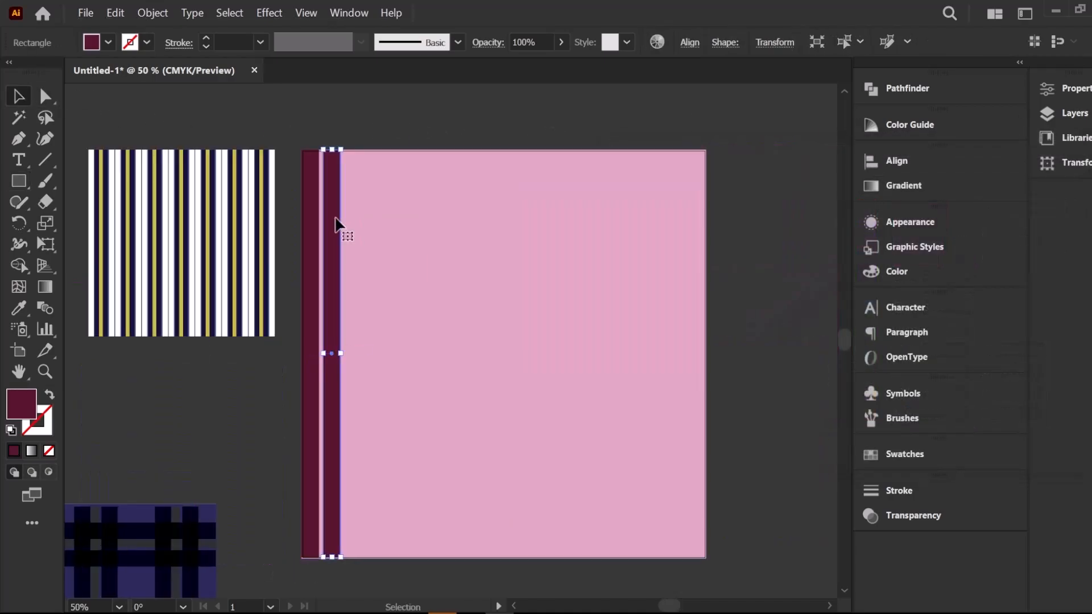
pyautogui.doubleClick(26, 397)
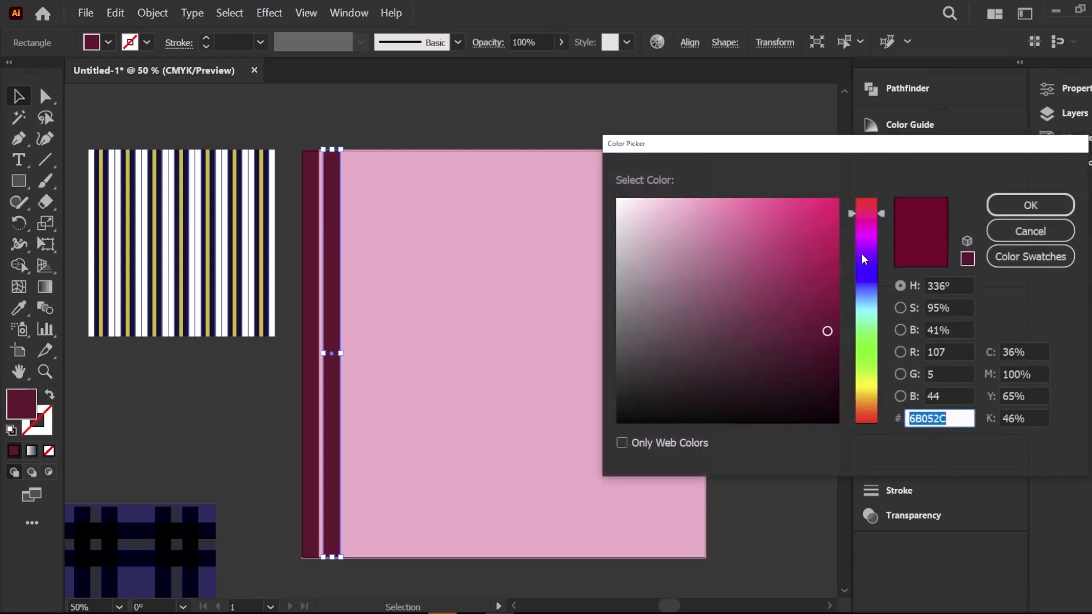
pyautogui.click(866, 235)
pyautogui.click(830, 210)
pyautogui.moveTo(830, 210); pyautogui.dragTo(792, 197)
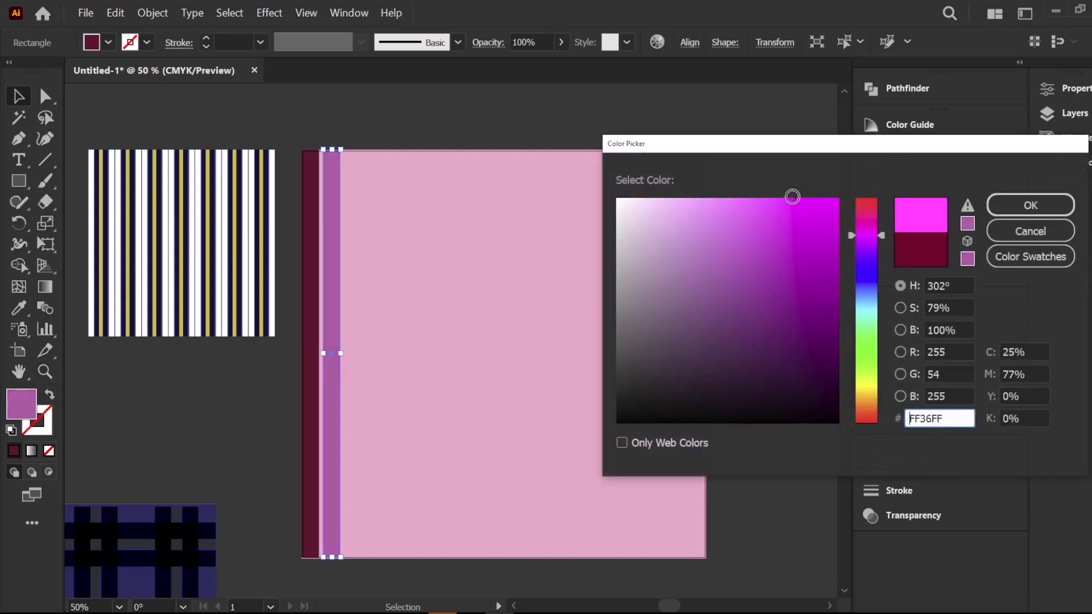
pyautogui.click(1025, 205)
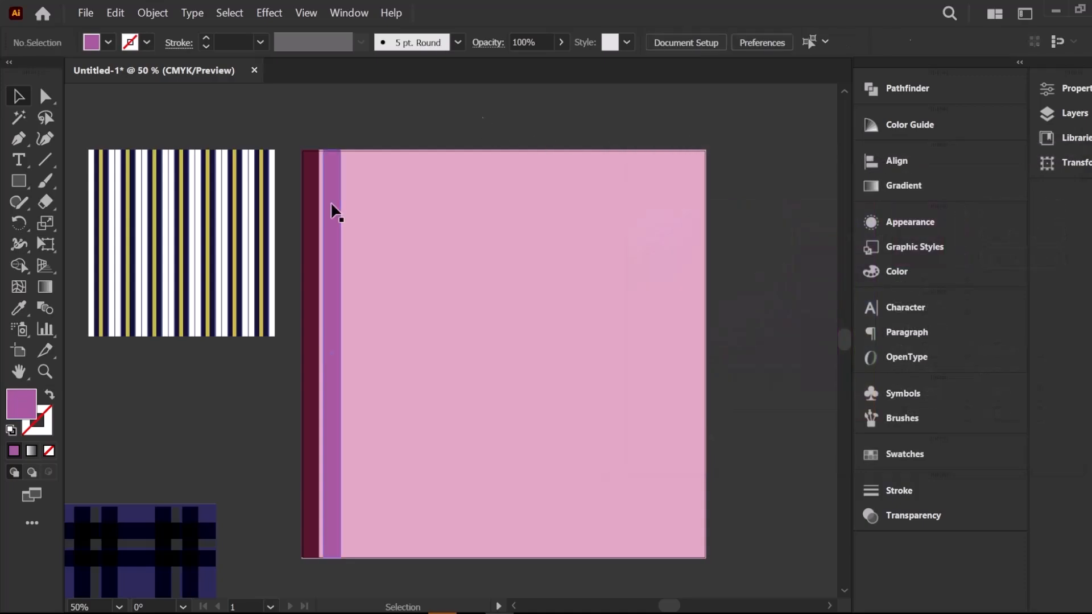
# Duplicate the magenta stripe just to its right with a small gap and give the copy a dark indigo fill
pyautogui.moveTo(337, 208); pyautogui.dragTo(358, 211)
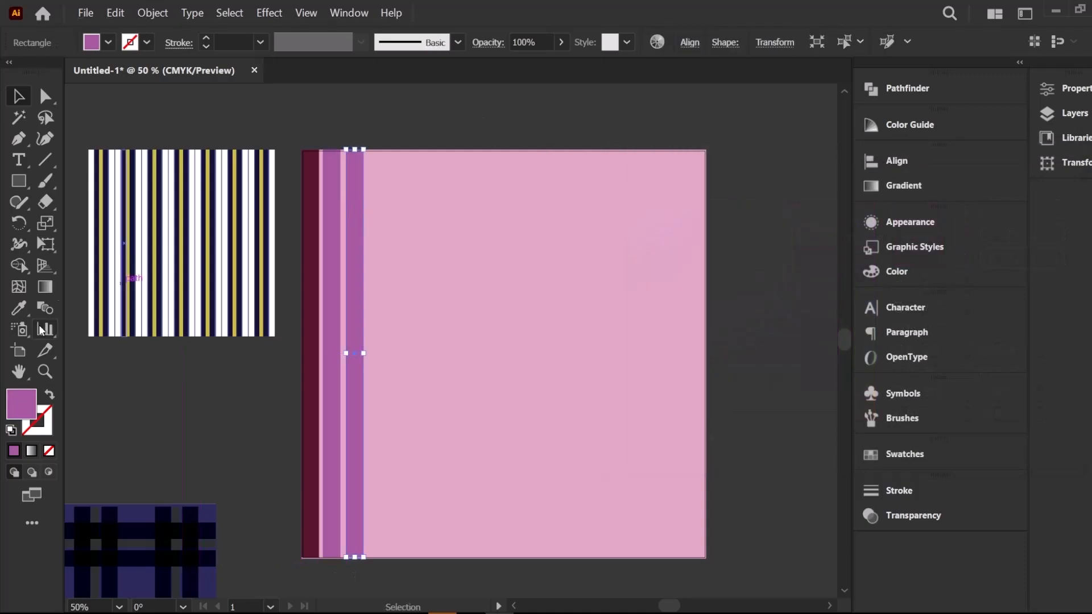
pyautogui.doubleClick(25, 398)
pyautogui.moveTo(858, 270)
pyautogui.mouseDown()
pyautogui.moveTo(857, 259)
pyautogui.moveTo(829, 273)
pyautogui.moveTo(831, 315)
pyautogui.mouseUp()
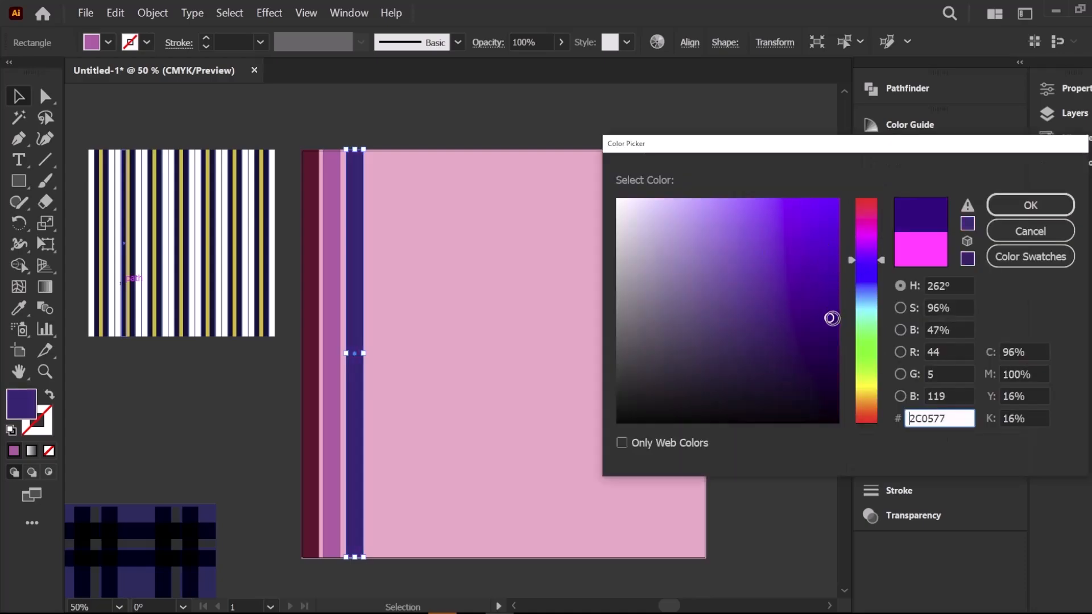
pyautogui.press('Return')
# Select the maroon, magenta and indigo stripes together and distribute them evenly by their horizontal centers
pyautogui.keyDown('shift'); pyautogui.click(322, 213); pyautogui.keyUp('shift')
pyautogui.keyDown('shift'); pyautogui.click(314, 220); pyautogui.keyUp('shift')
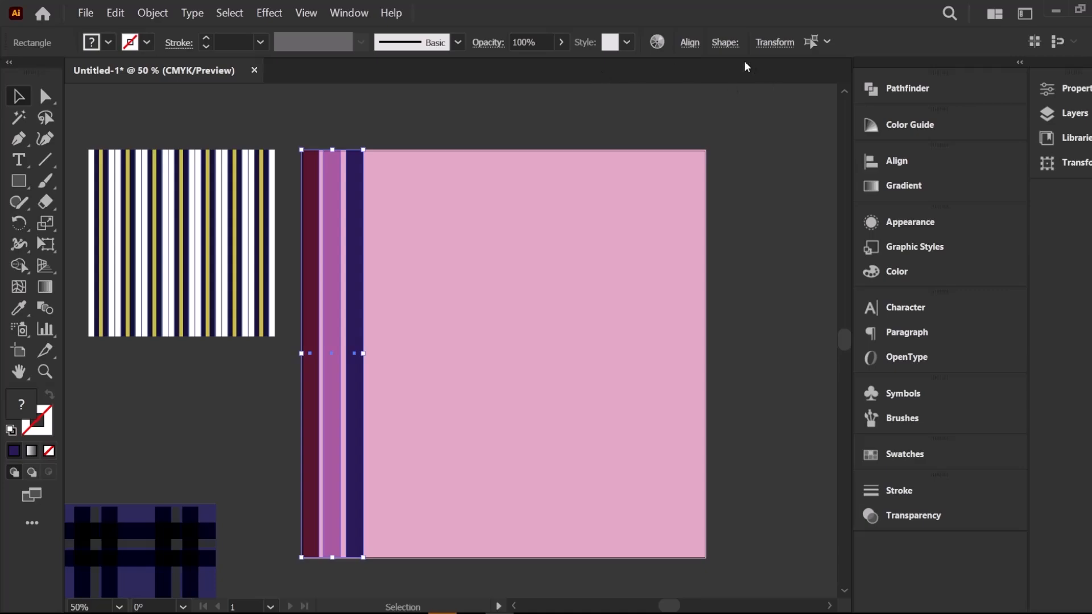
pyautogui.click(689, 43)
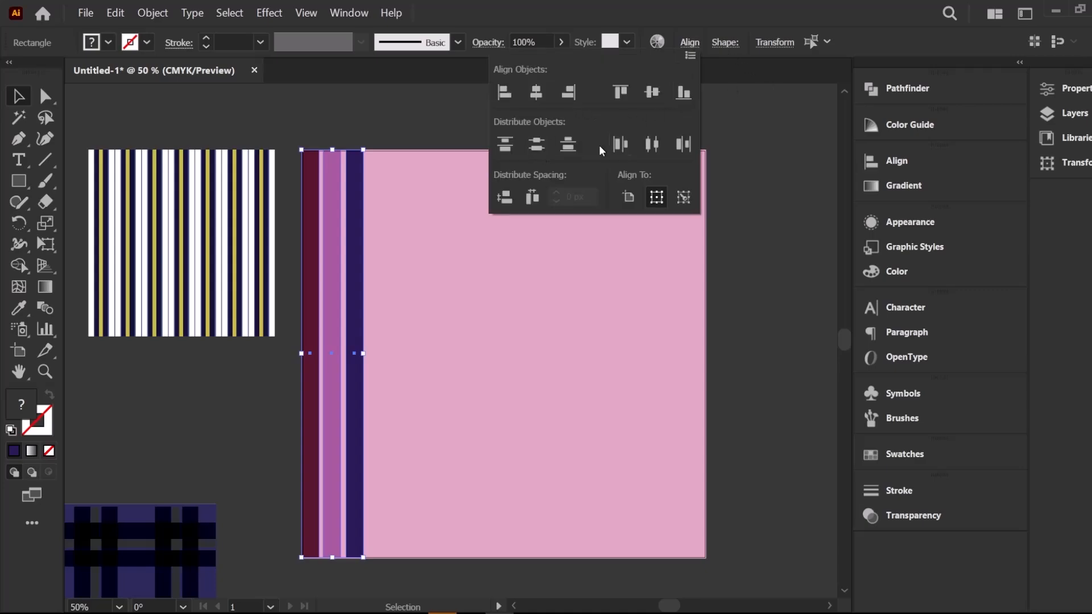
pyautogui.click(655, 145)
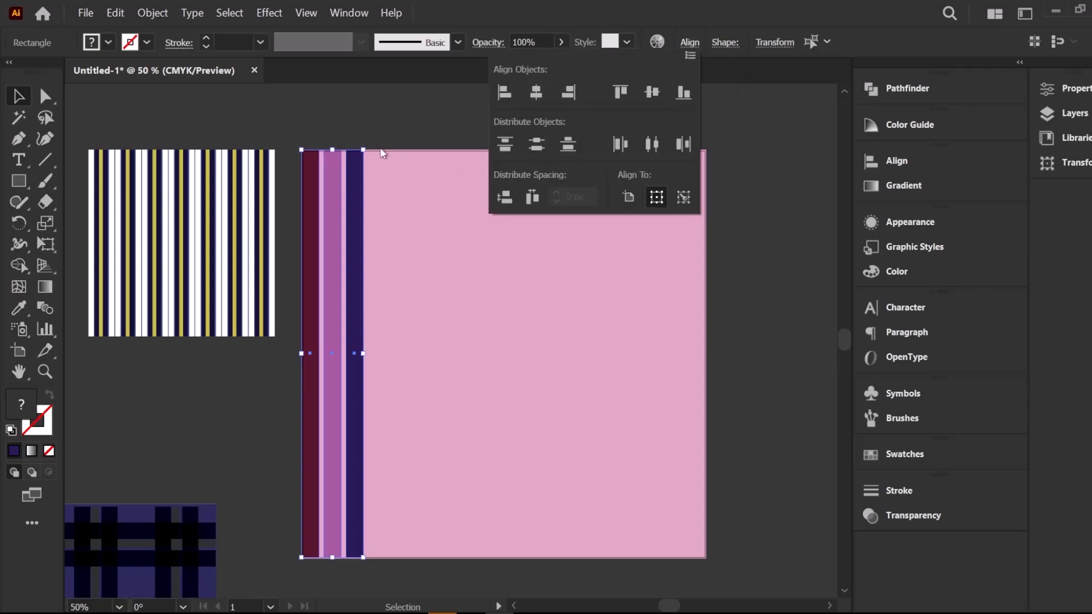
# Copy the three-stripe set to the right and repeat the copy until six evenly spaced sets span the pink square
pyautogui.moveTo(359, 203); pyautogui.dragTo(422, 203)
pyautogui.hotkey('ctrl', 'd')
pyautogui.hotkey('ctrl', 'd')
pyautogui.hotkey('ctrl', 'd')
pyautogui.hotkey('ctrl', 'd')
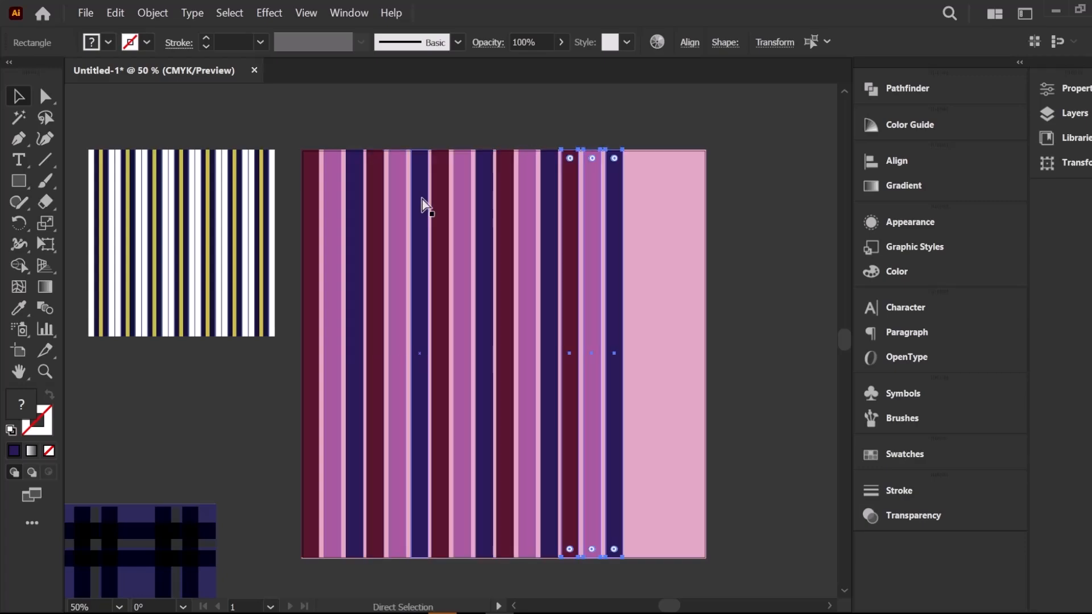
# Lock the pink background square behind the stripes
pyautogui.click(401, 114)
pyautogui.click(312, 193)
pyautogui.keyDown('shift'); pyautogui.click(333, 199); pyautogui.keyUp('shift')
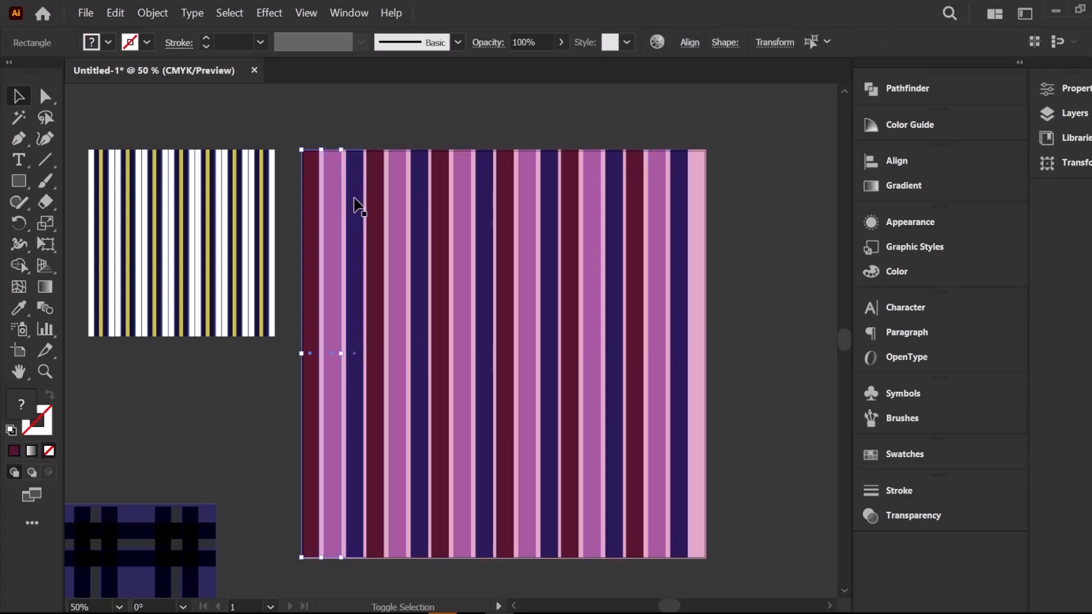
pyautogui.click(756, 173)
pyautogui.click(683, 199)
pyautogui.click(760, 188)
pyautogui.click(701, 182)
pyautogui.click(728, 196)
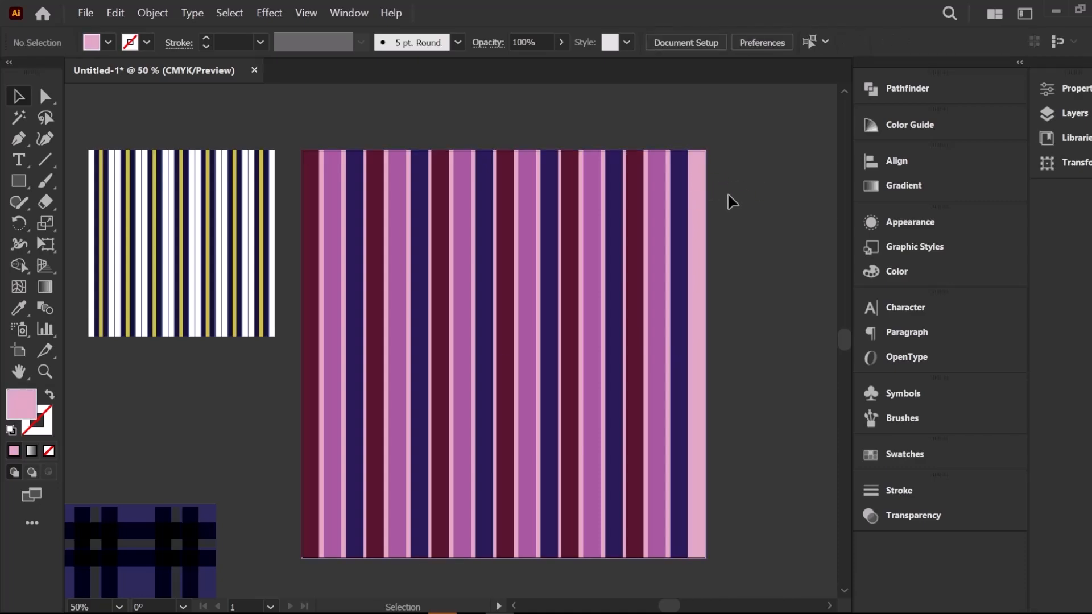
# Stretch all the vertical stripes horizontally to the pink square's right edge and group them
pyautogui.click(295, 382)
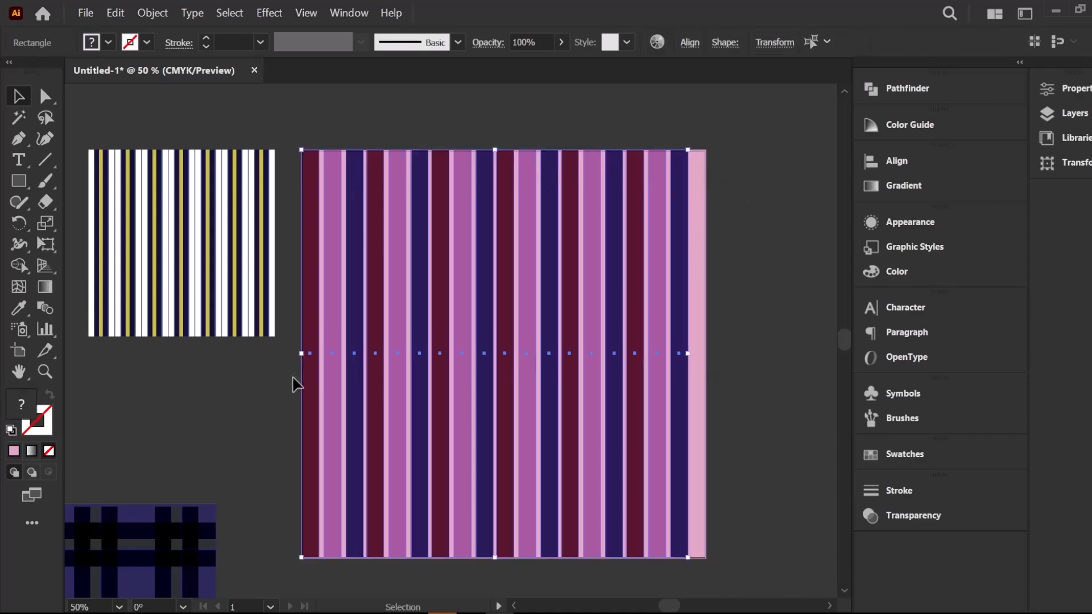
pyautogui.click(748, 234)
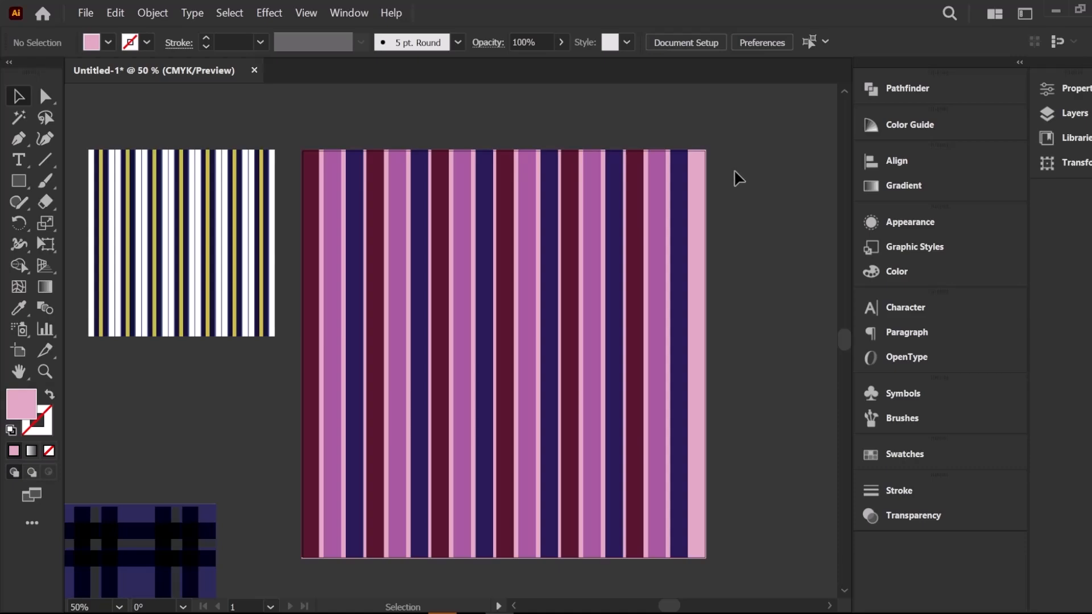
pyautogui.moveTo(300, 421); pyautogui.dragTo(706, 354)
pyautogui.press('a')
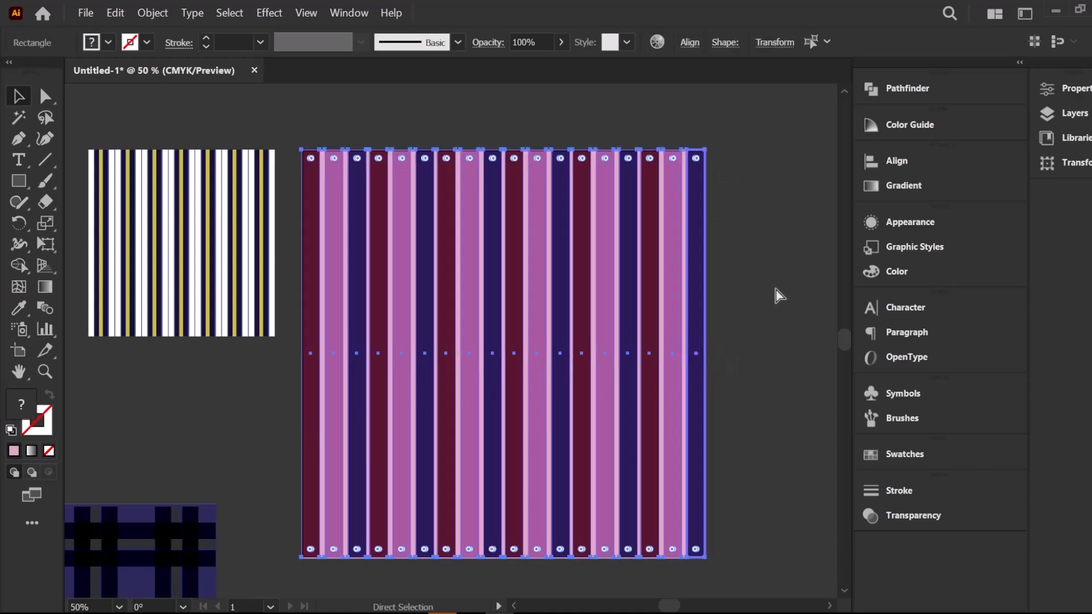
pyautogui.hotkey('ctrl', 'g')
pyautogui.press('v')
pyautogui.click(780, 275)
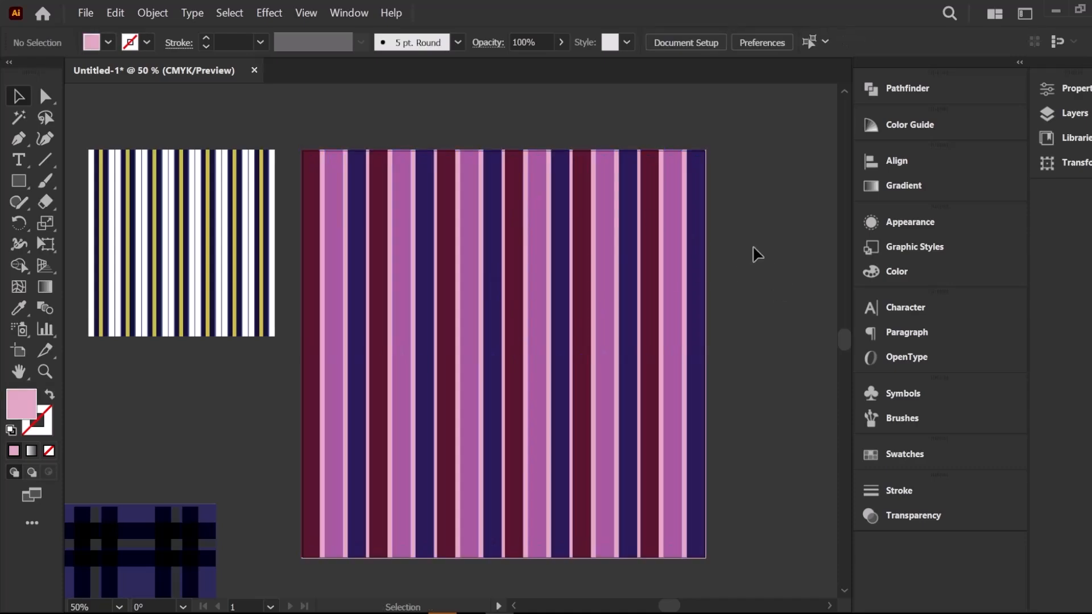
# Copy the vertical stripe group in place and rotate the copy 90° so horizontal stripes cover the square
pyautogui.scroll(-1, 424, 250)
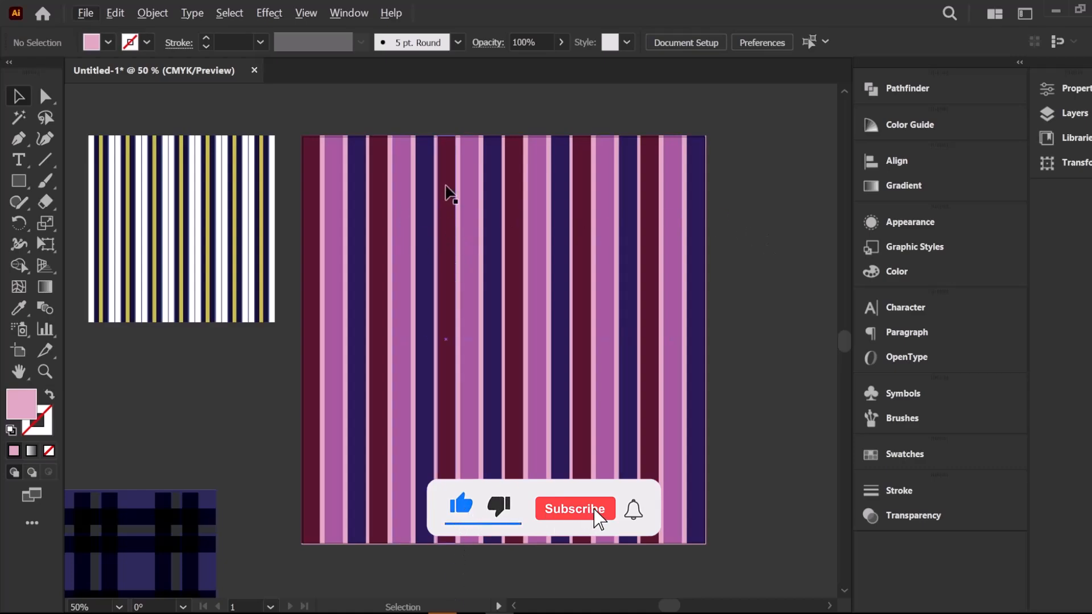
pyautogui.moveTo(410, 110); pyautogui.dragTo(413, 181)
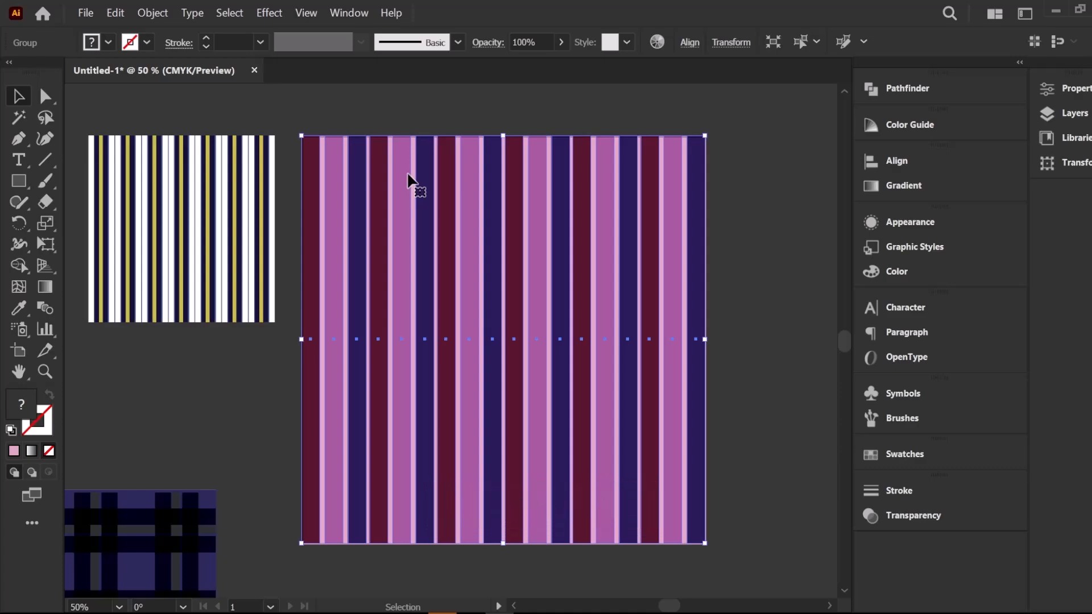
pyautogui.press('a')
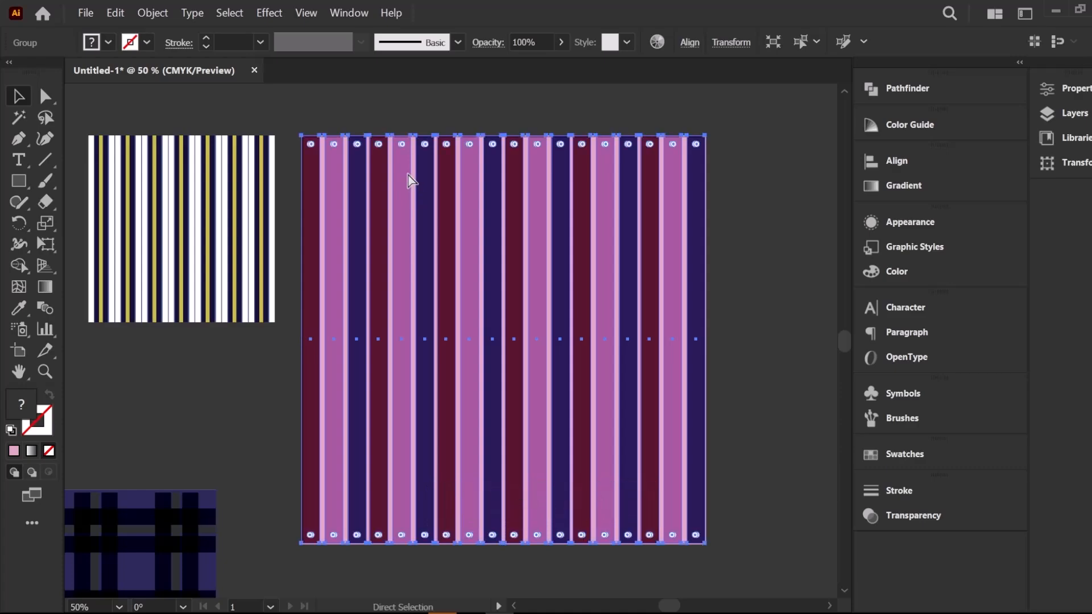
pyautogui.press('v')
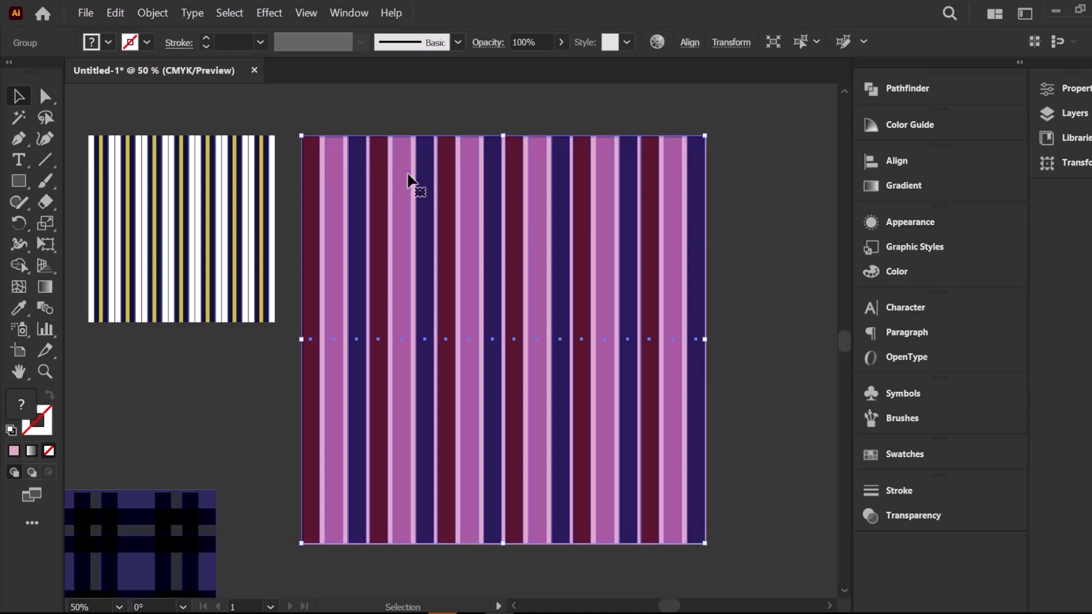
pyautogui.moveTo(709, 135); pyautogui.dragTo(706, 550)
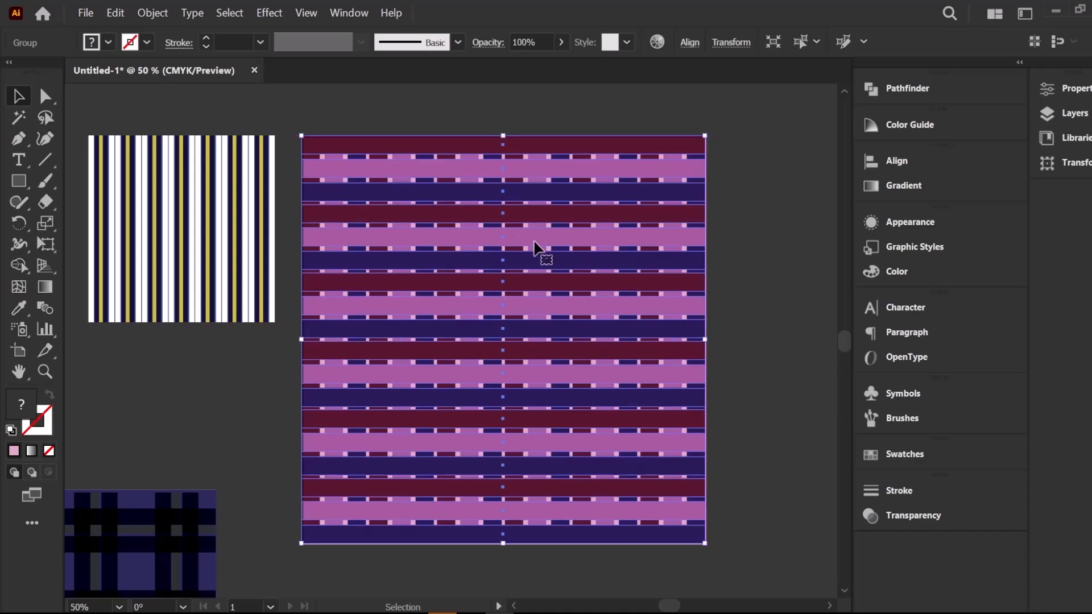
# Set the blending mode of the horizontal stripe group to Multiply
pyautogui.hotkey('ctrl', 'shift', 'F10')
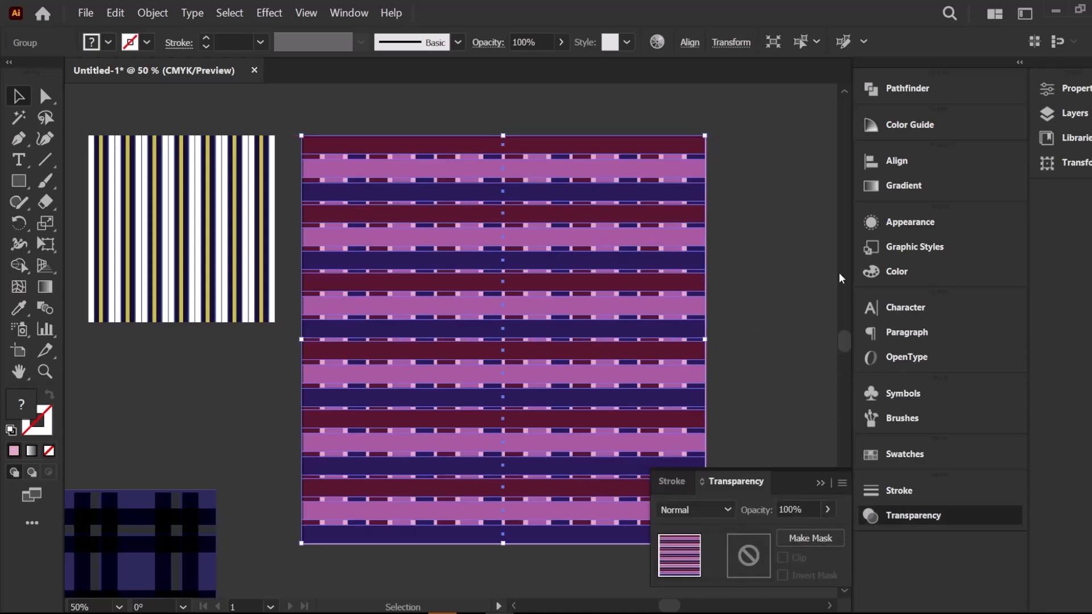
pyautogui.click(728, 509)
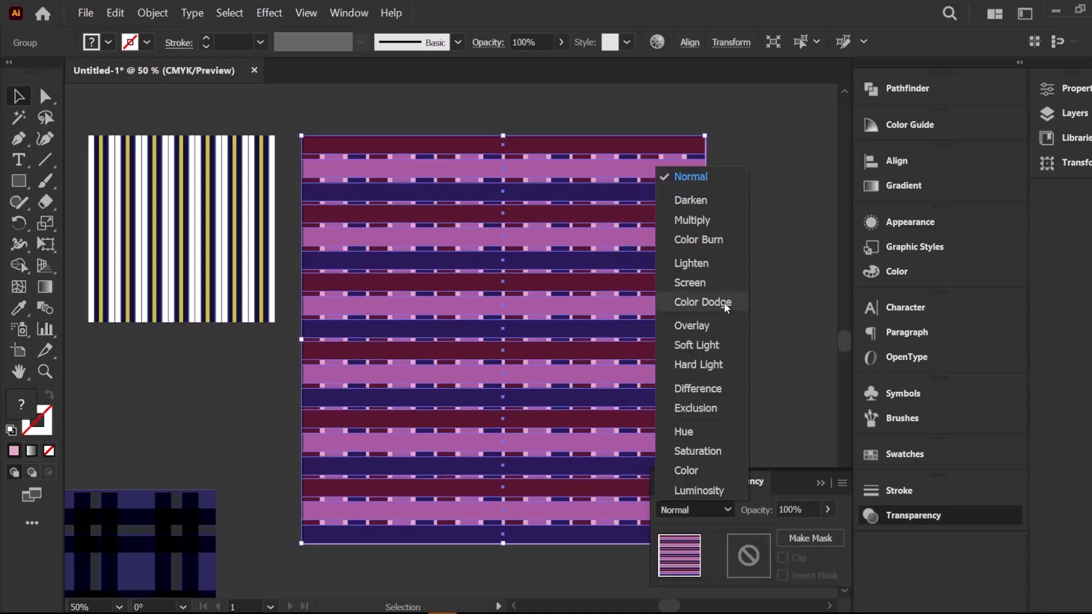
pyautogui.click(693, 222)
pyautogui.click(757, 215)
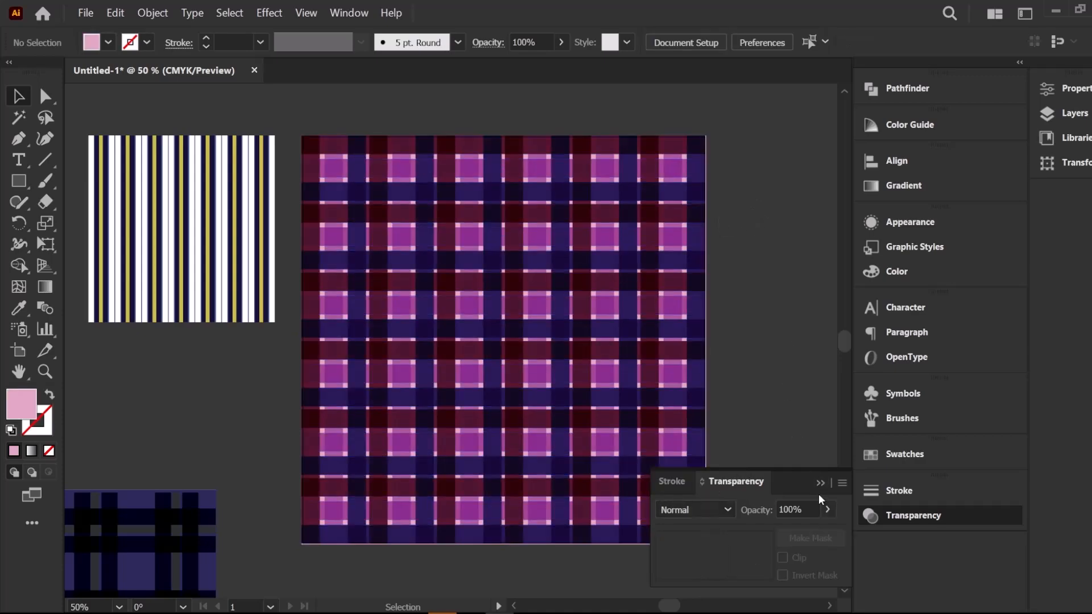
pyautogui.click(828, 484)
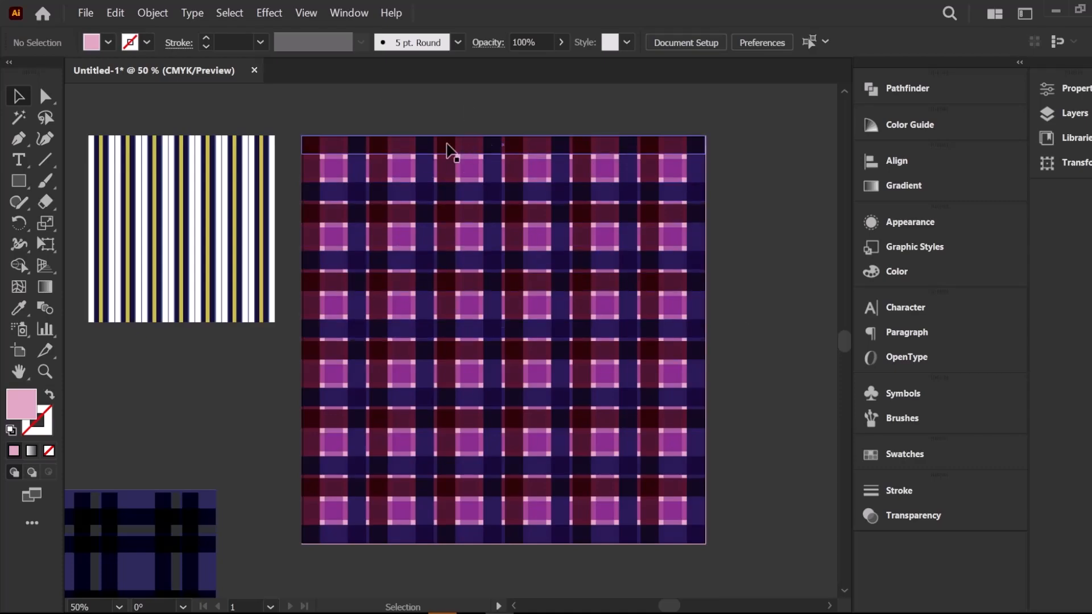
pyautogui.scroll(-1, 453, 258)
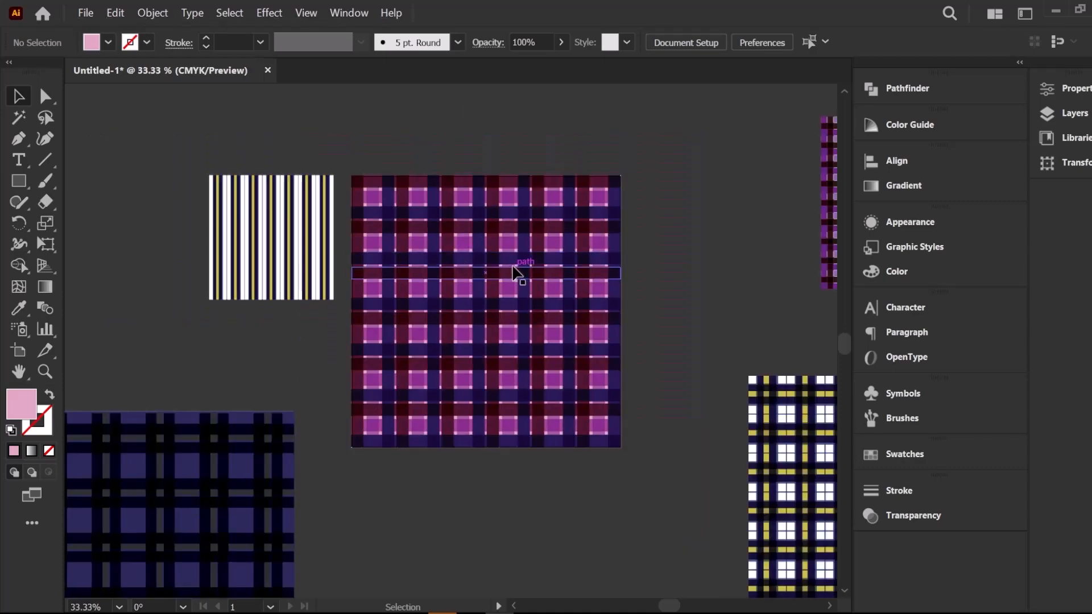
pyautogui.scroll(1, 475, 263)
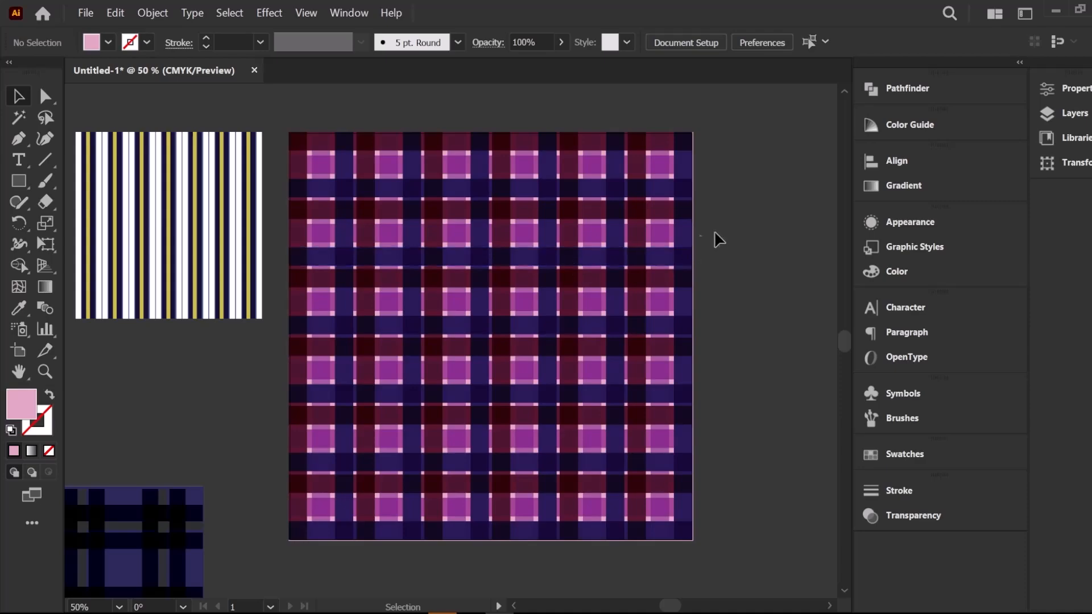